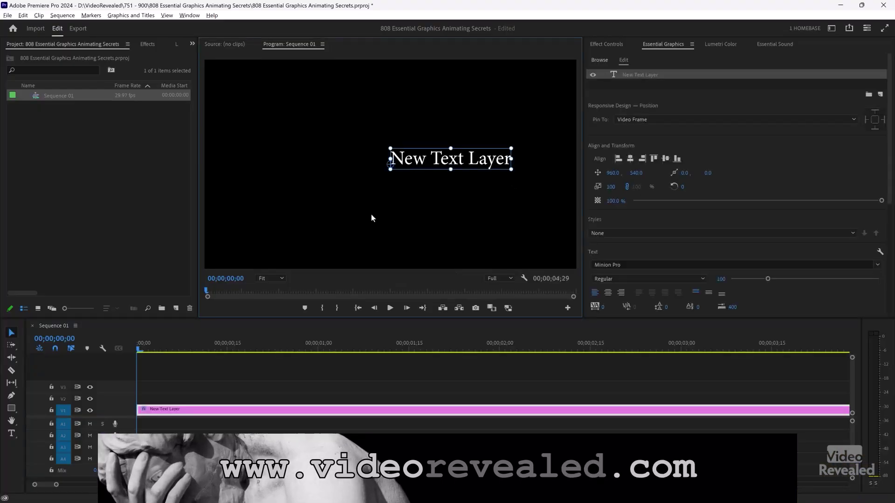
# Centre-align the New Text Layer text with Ctrl+Shift+C, briefly checking Effect Controls
pyautogui.hotkey('ctrl', 'shift', 'c')
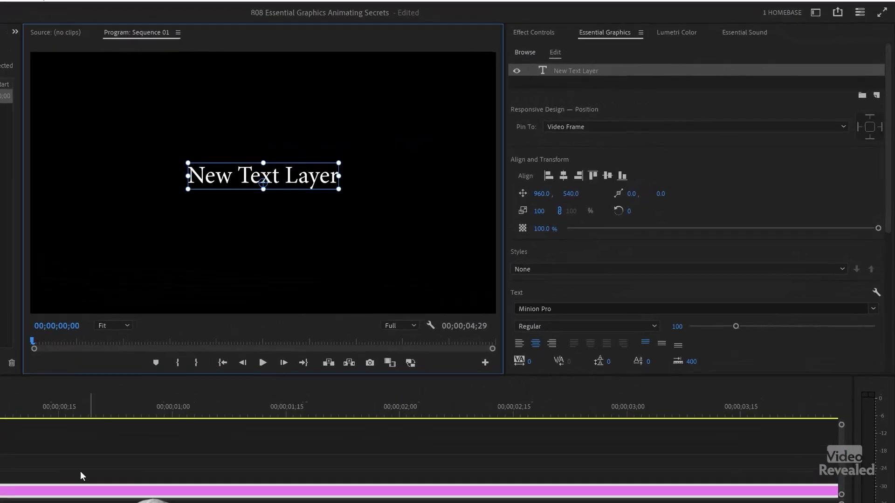
pyautogui.click(533, 32)
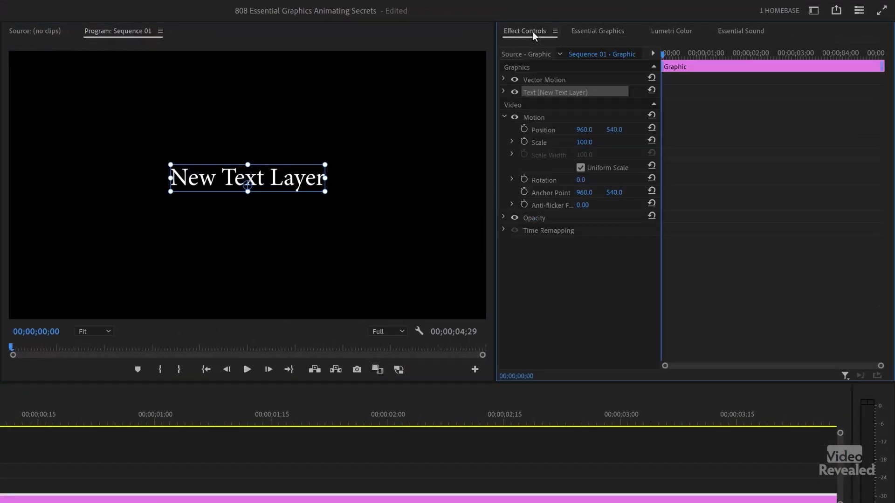
pyautogui.click(601, 32)
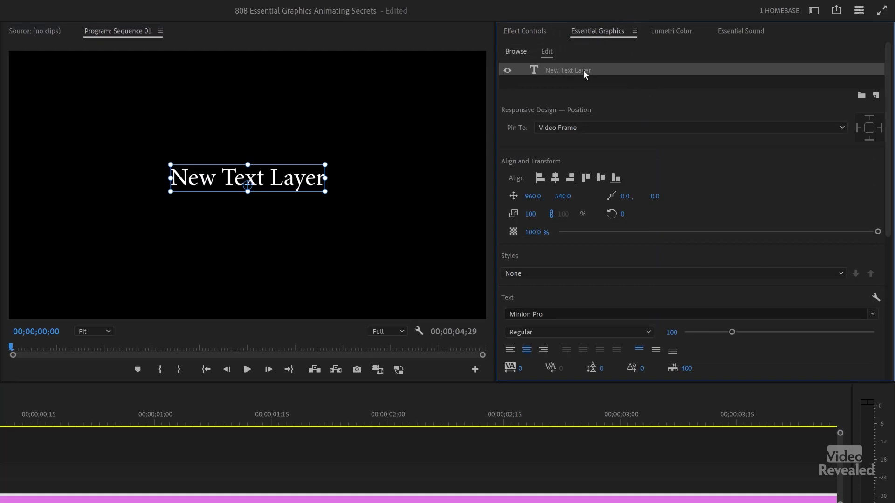
pyautogui.scroll(-2, 660, 152)
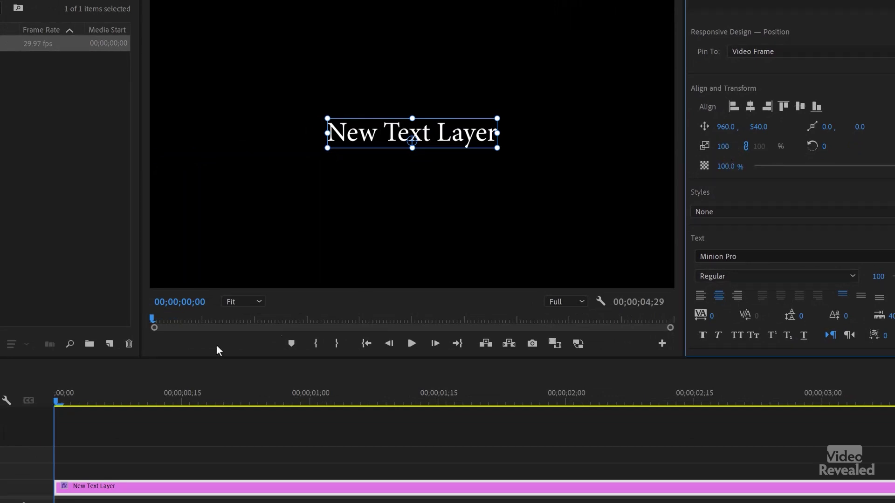
# Keyframe the text's Scale at 100 on frame 12 and lower it to 50 at frame 0
pyautogui.moveTo(95, 389); pyautogui.dragTo(162, 407)
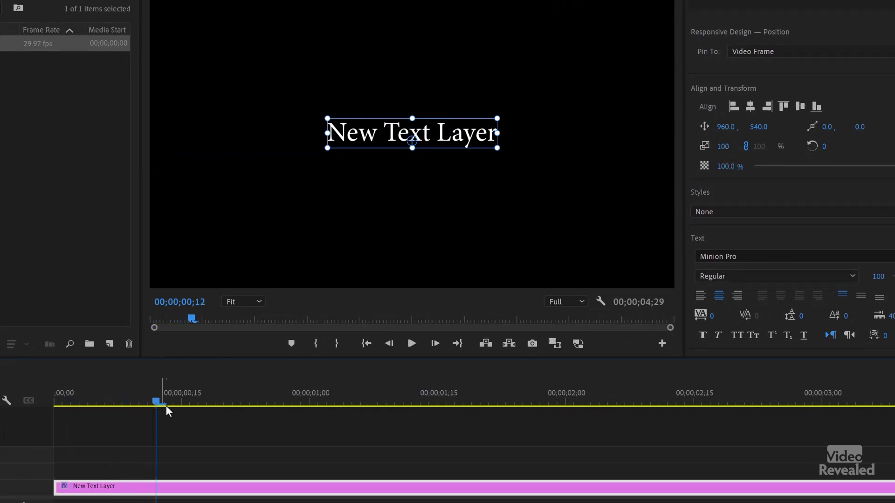
pyautogui.click(704, 146)
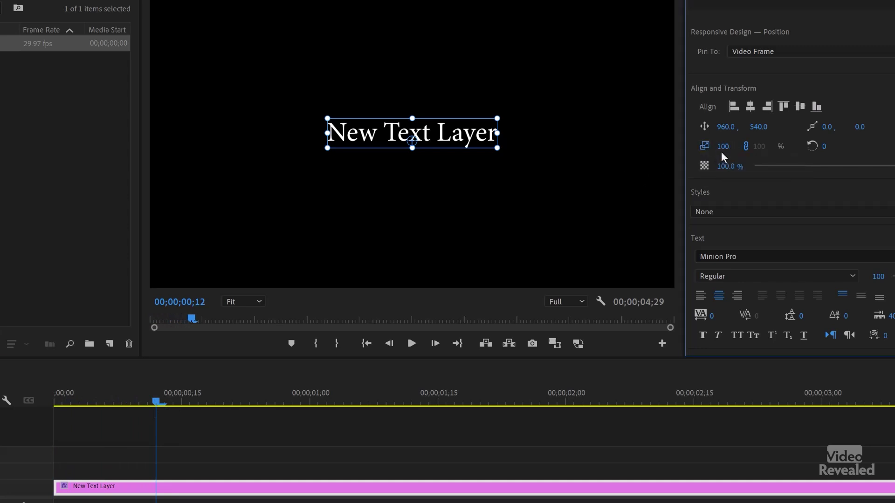
pyautogui.moveTo(149, 394); pyautogui.dragTo(39, 419)
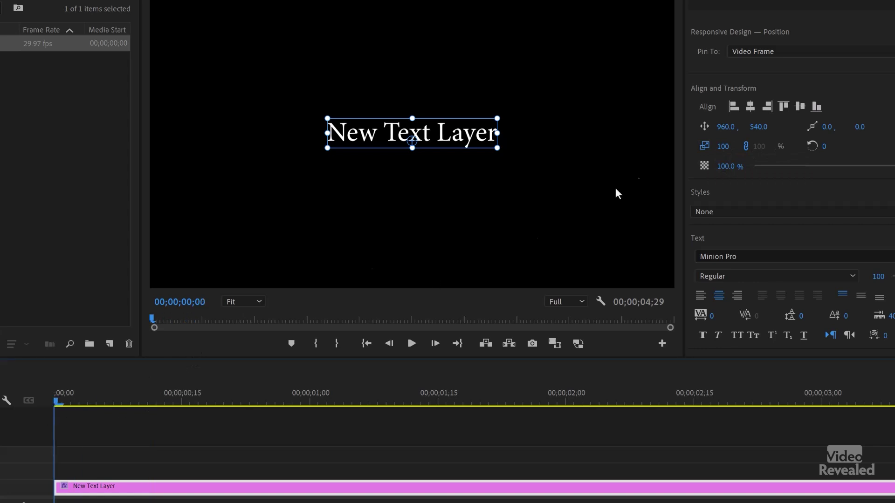
pyautogui.moveTo(722, 146); pyautogui.dragTo(693, 147)
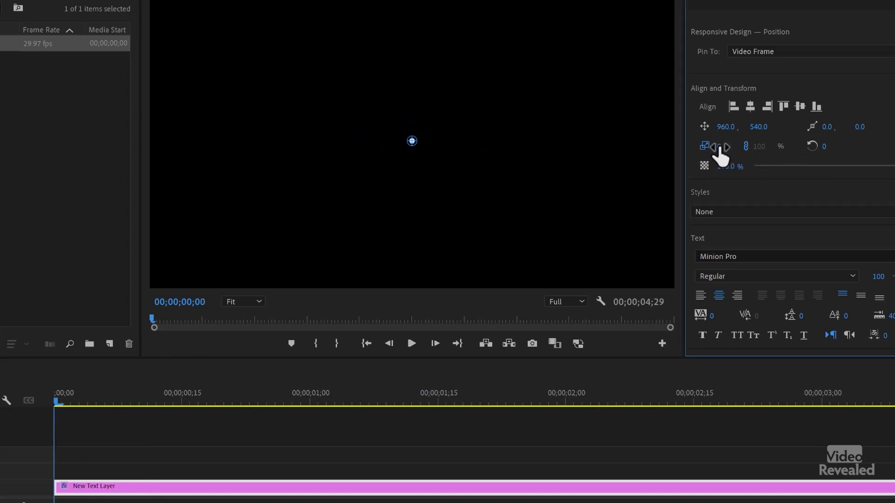
# Replay the scale-up several times, pause at frame 6, then try disabling Scale animation
pyautogui.press('space')
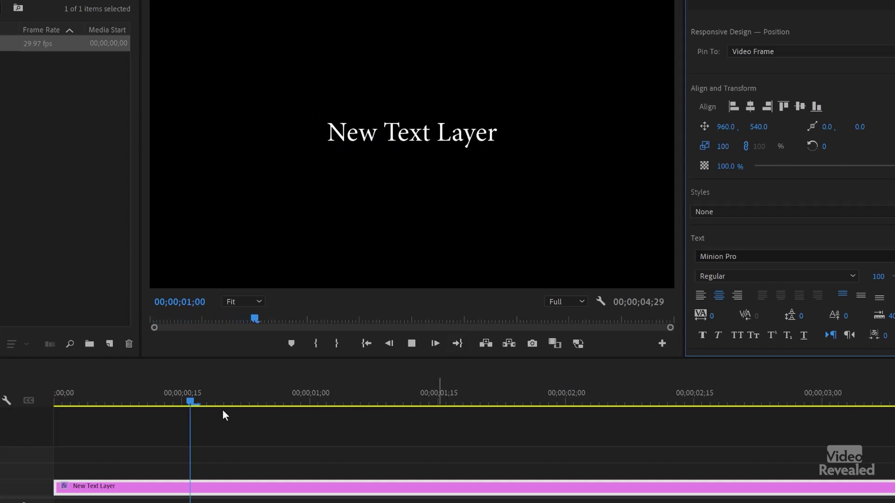
pyautogui.click(102, 392)
pyautogui.press('Home')
pyautogui.press('space')
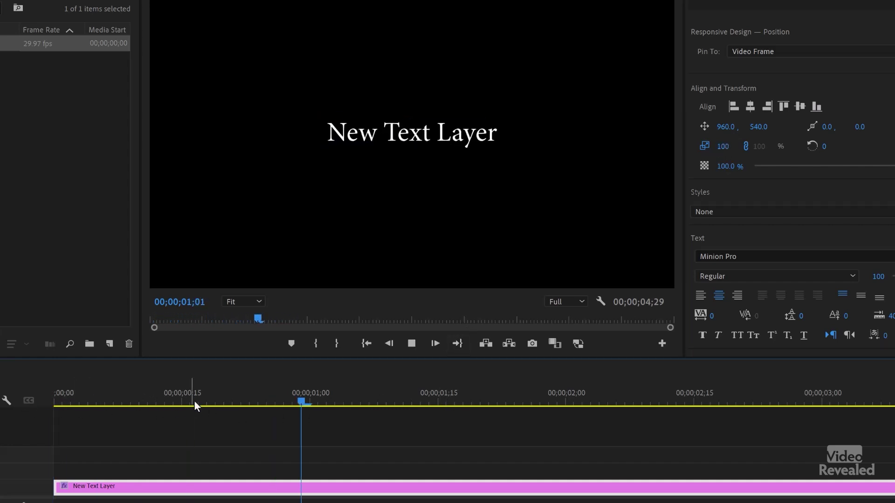
pyautogui.moveTo(188, 394); pyautogui.dragTo(59, 396)
pyautogui.press('space')
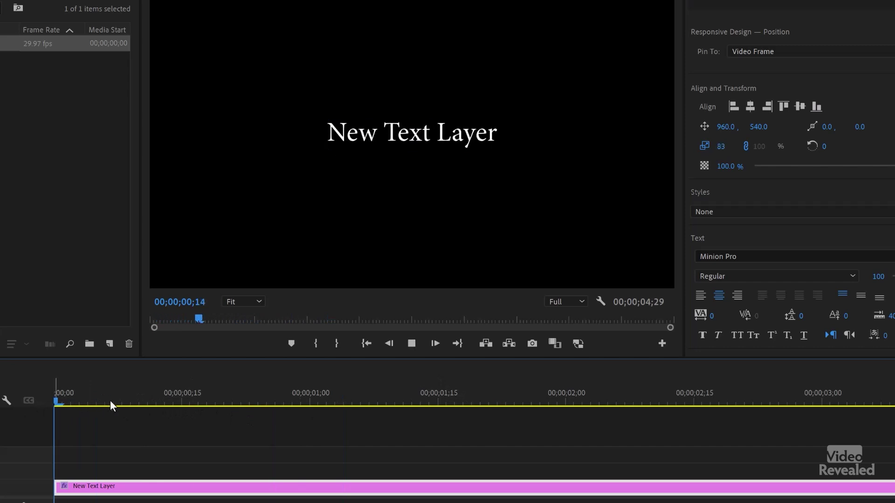
pyautogui.moveTo(140, 389); pyautogui.dragTo(102, 399)
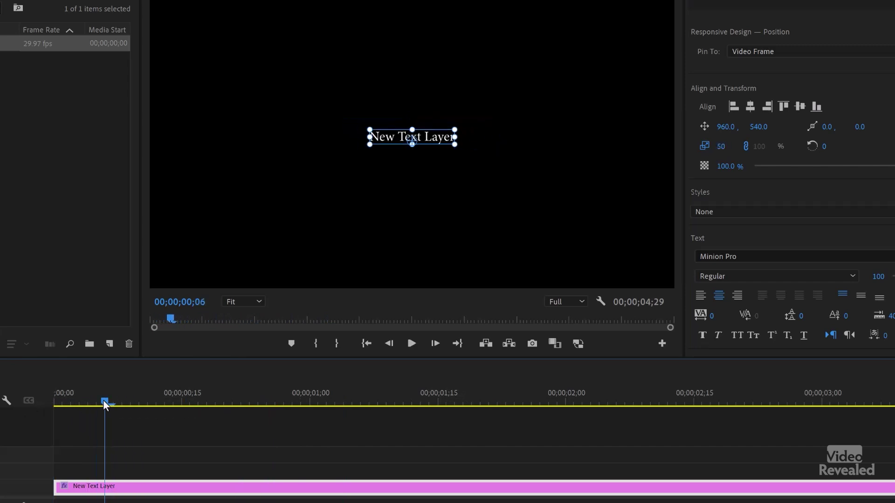
pyautogui.click(703, 146)
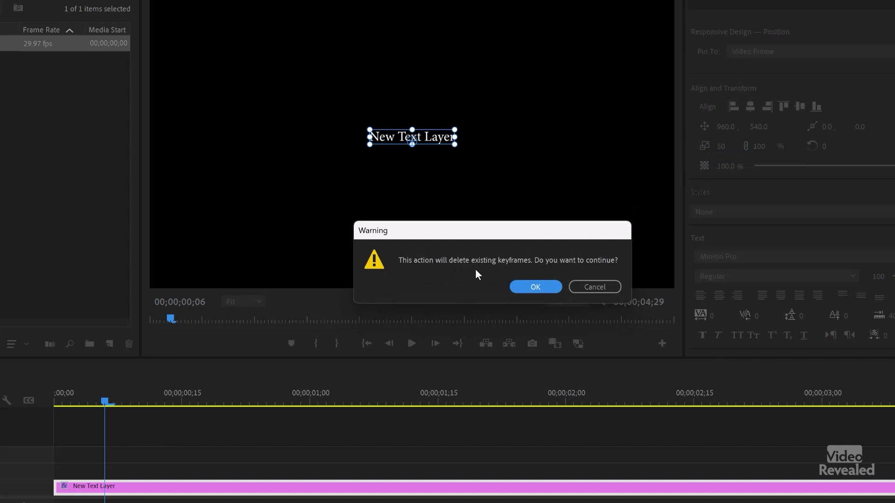
pyautogui.click(535, 287)
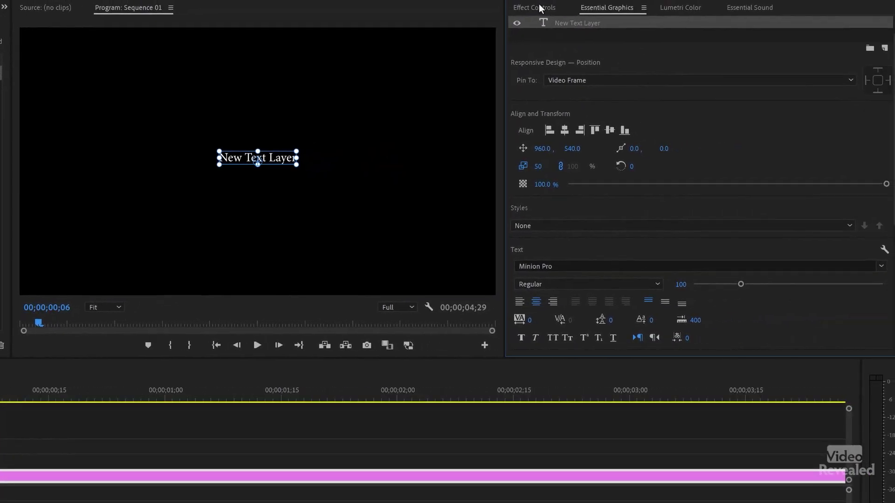
# In Effect Controls, expand the text's Transform and delete its Scale keyframes via the stopwatch
pyautogui.click(540, 9)
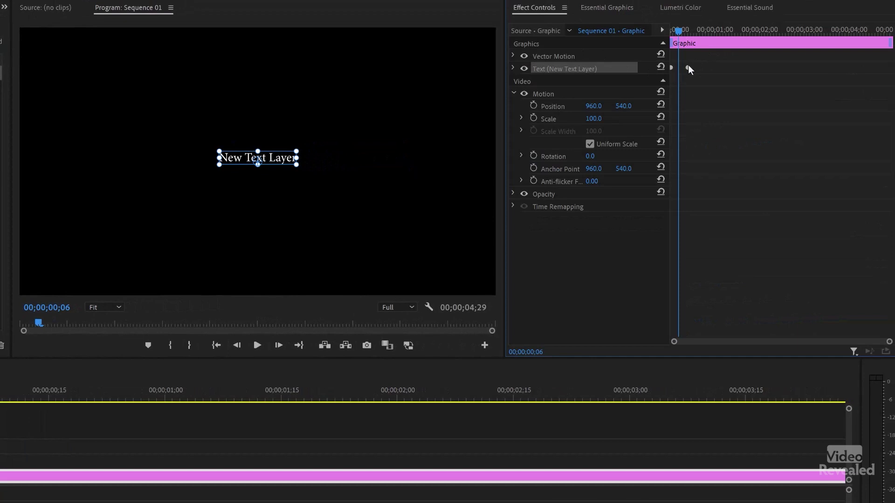
pyautogui.moveTo(889, 341); pyautogui.dragTo(811, 354)
pyautogui.click(513, 68)
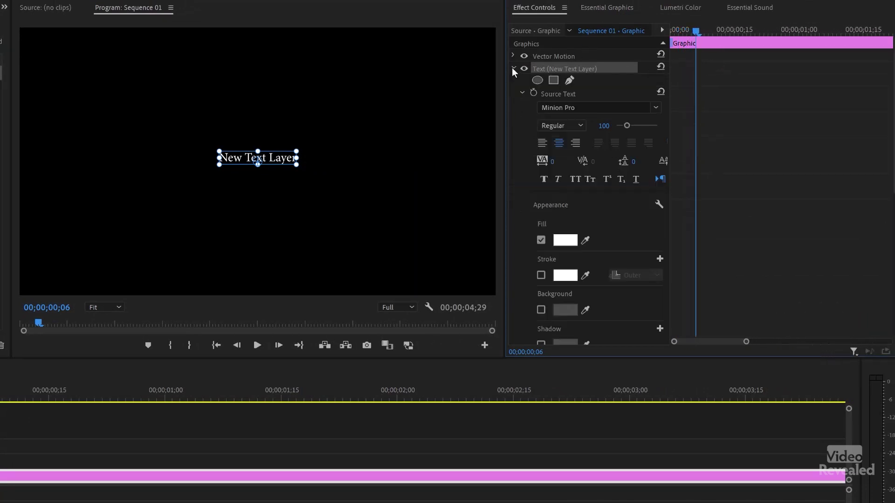
pyautogui.click(522, 94)
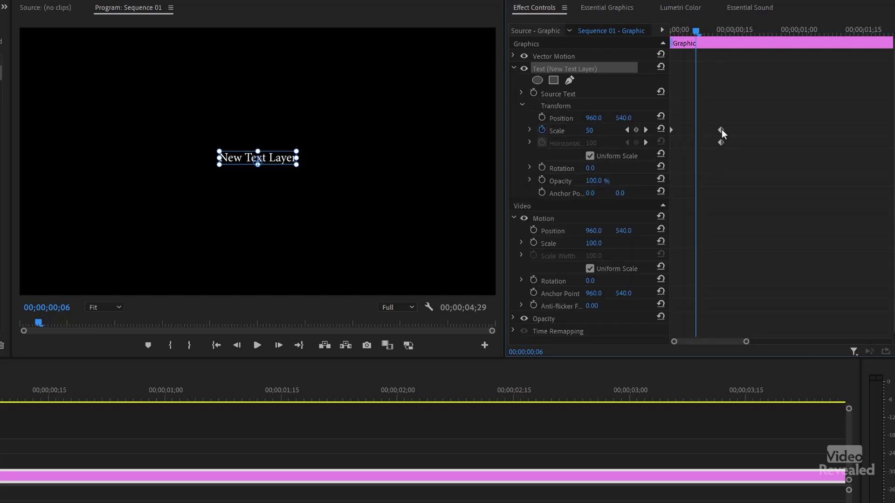
pyautogui.moveTo(696, 31)
pyautogui.mouseDown()
pyautogui.moveTo(722, 30)
pyautogui.moveTo(693, 36)
pyautogui.mouseUp()
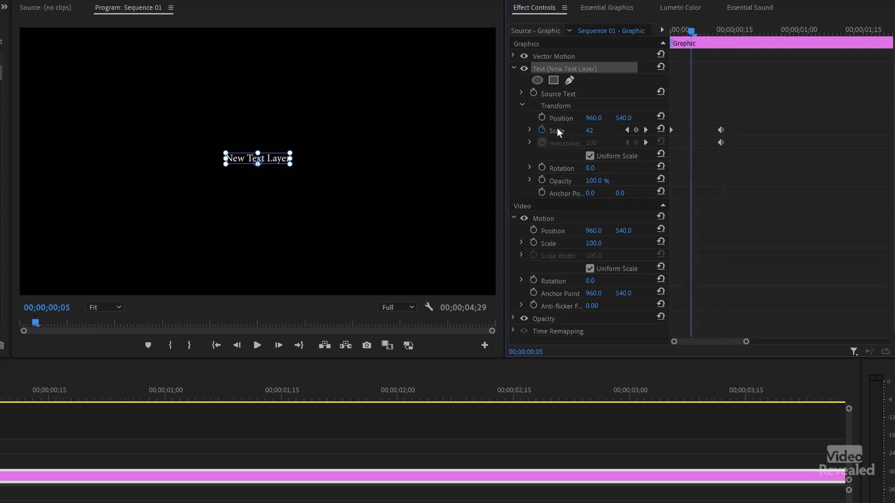
pyautogui.click(541, 130)
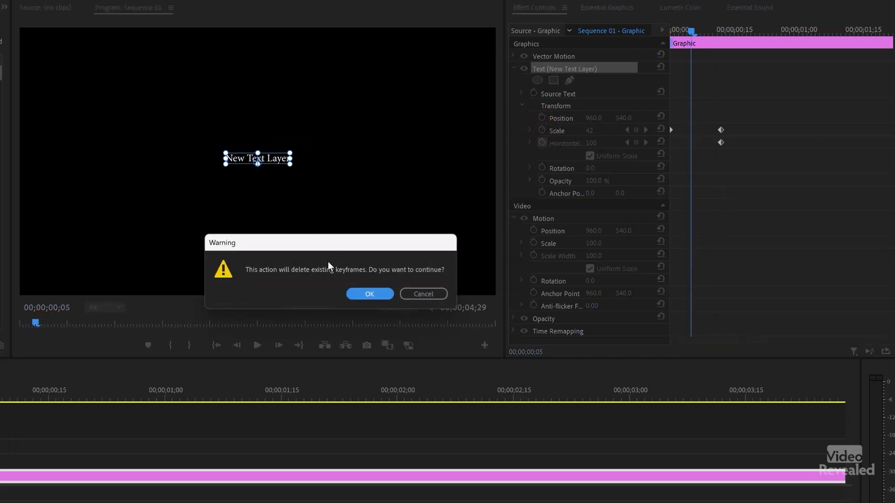
pyautogui.click(369, 294)
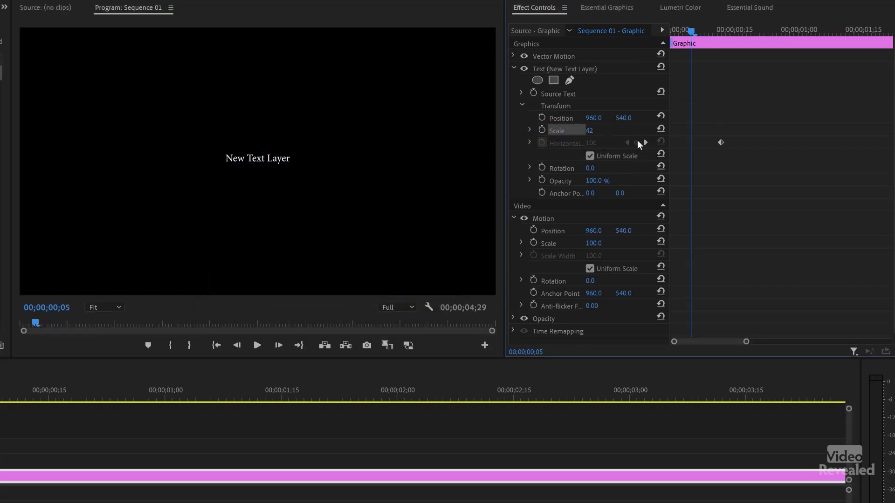
# At frame 3, confirm the text holds at scale 42 in Essential Graphics and Effect Controls
pyautogui.moveTo(691, 31)
pyautogui.mouseDown()
pyautogui.moveTo(712, 31)
pyautogui.moveTo(683, 36)
pyautogui.mouseUp()
pyautogui.click(620, 11)
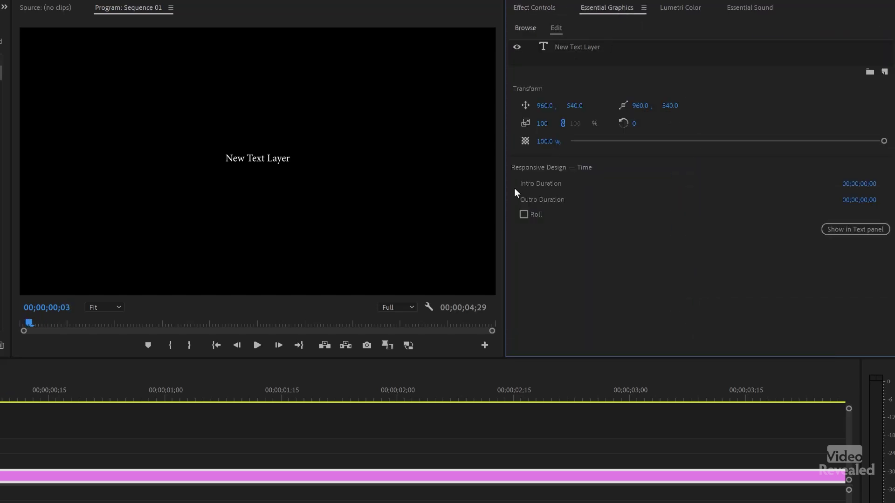
pyautogui.click(524, 123)
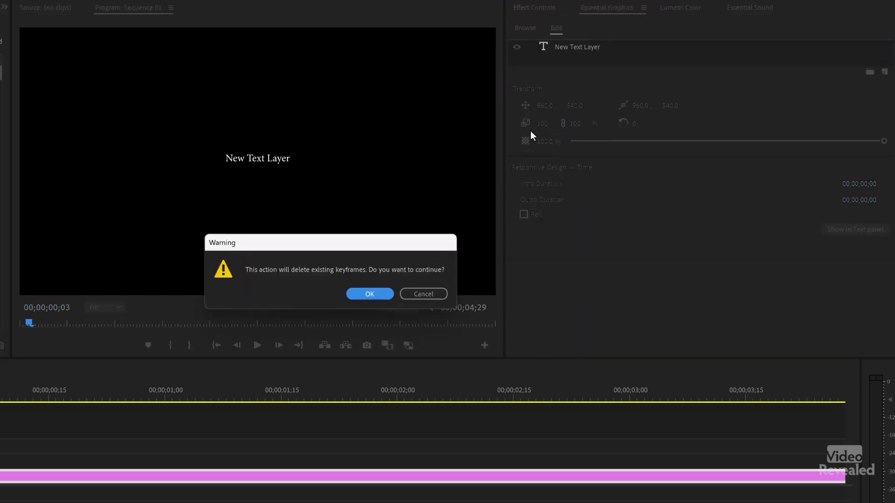
pyautogui.click(370, 297)
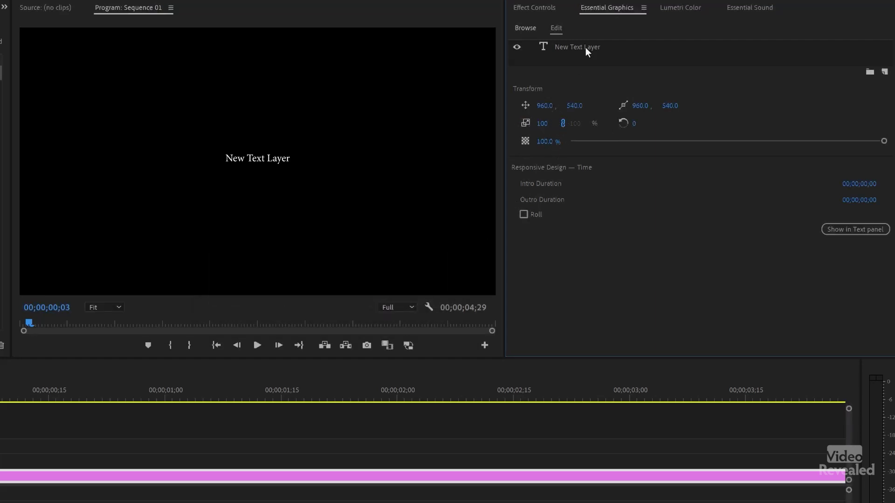
pyautogui.click(534, 7)
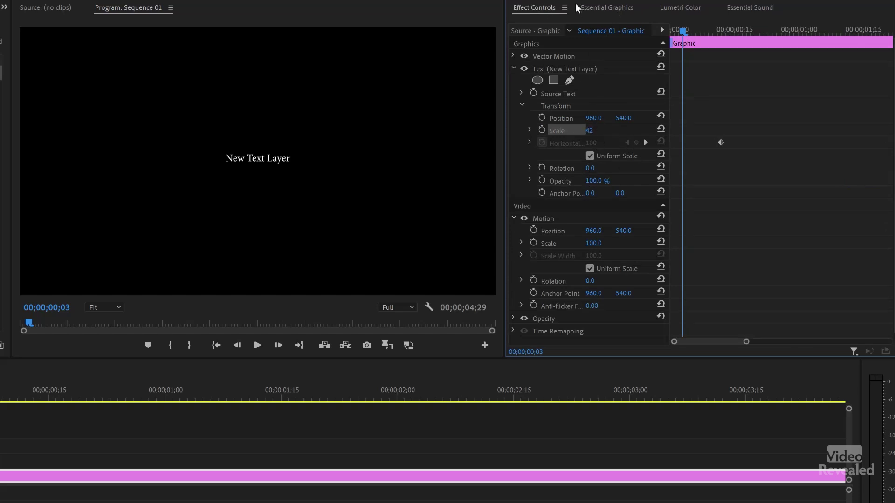
pyautogui.click(607, 6)
# Undo back to the centred New Text Layer at scale 100
pyautogui.click(569, 47)
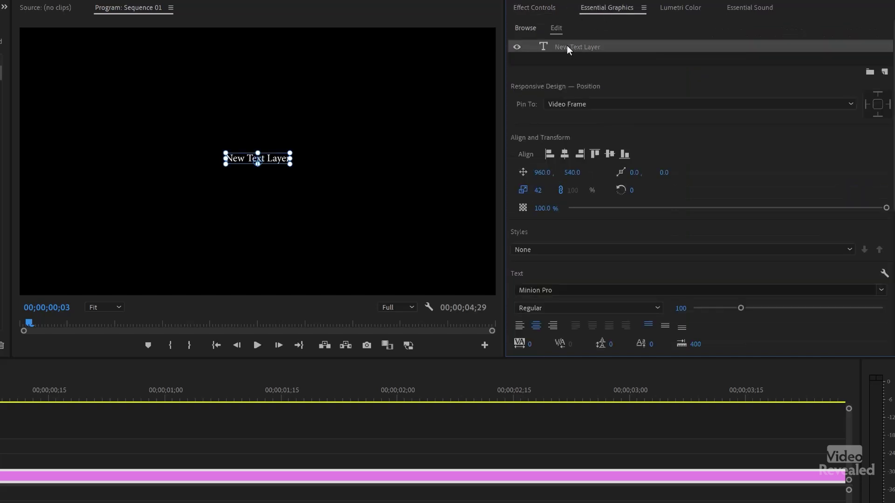
pyautogui.hotkey('ctrl', 'z')
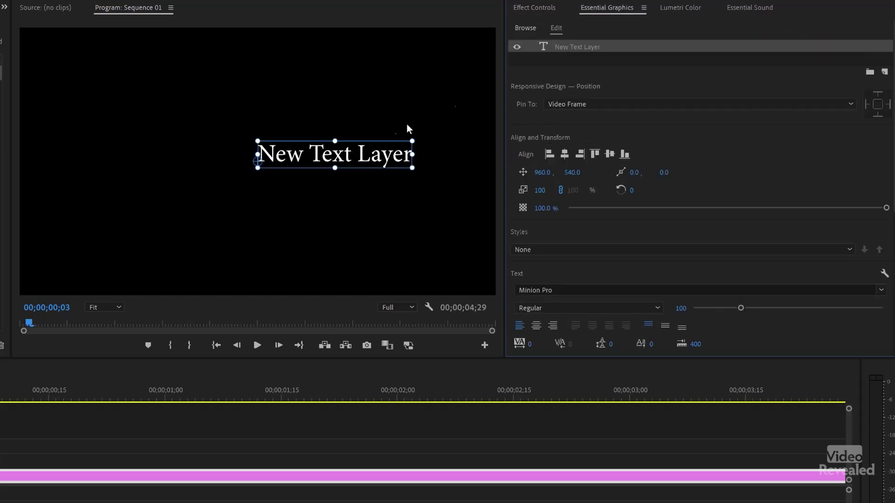
pyautogui.hotkey('ctrl', 'z')
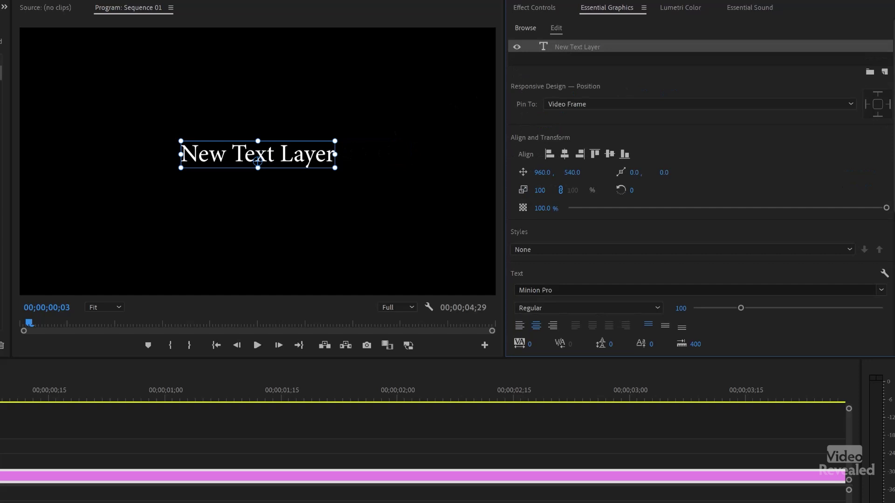
# Draw rectangle Shape 01 left of the text and circle Shape 02 right, then select all three layers
pyautogui.click(142, 87)
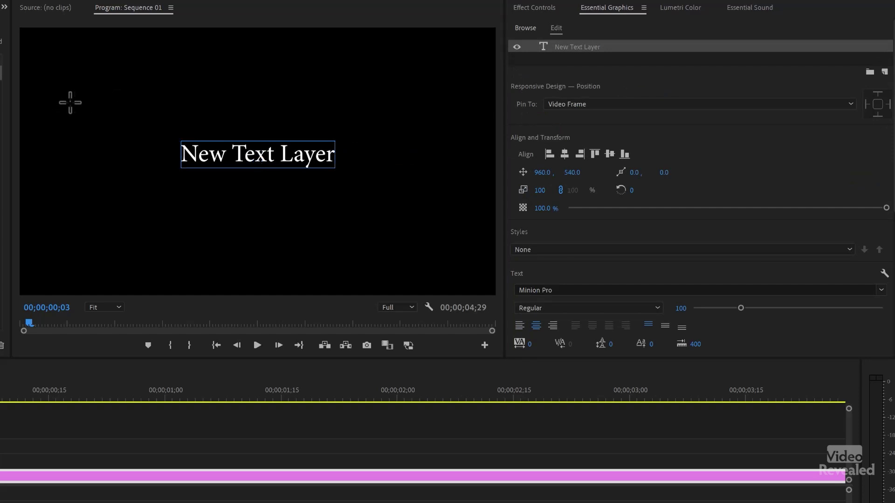
pyautogui.moveTo(117, 202); pyautogui.dragTo(137, 211)
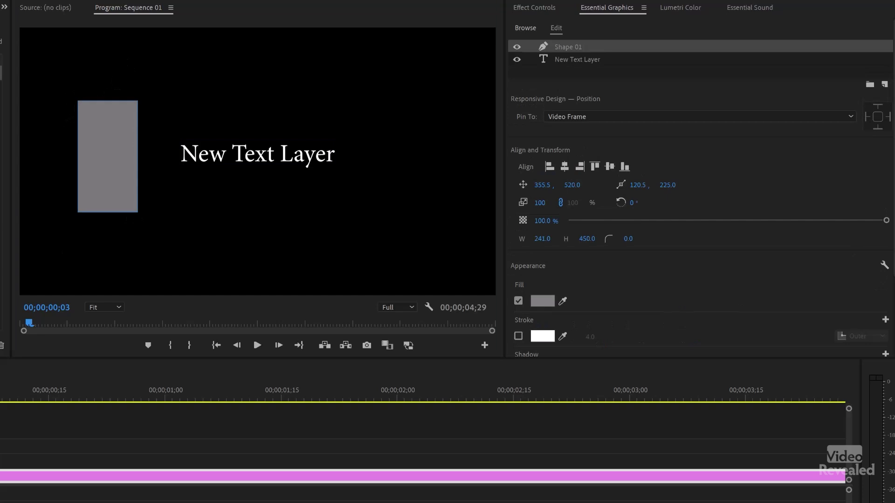
pyautogui.moveTo(357, 120); pyautogui.dragTo(446, 203)
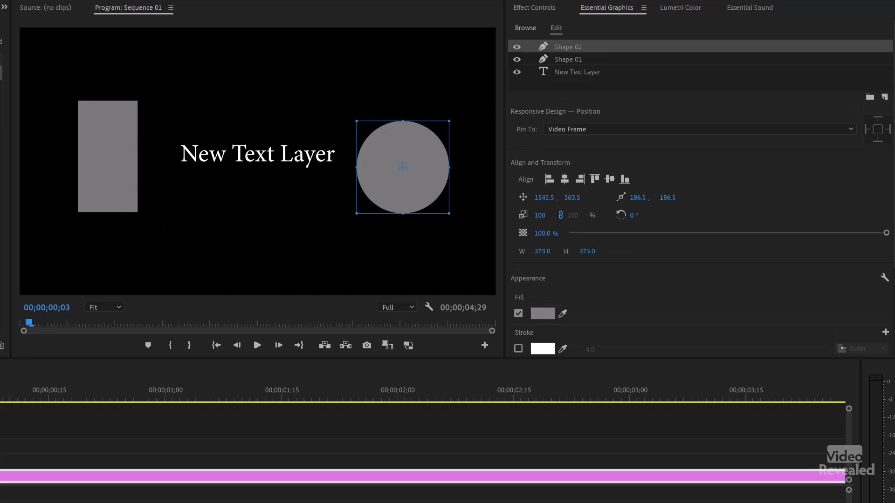
pyautogui.doubleClick(571, 46)
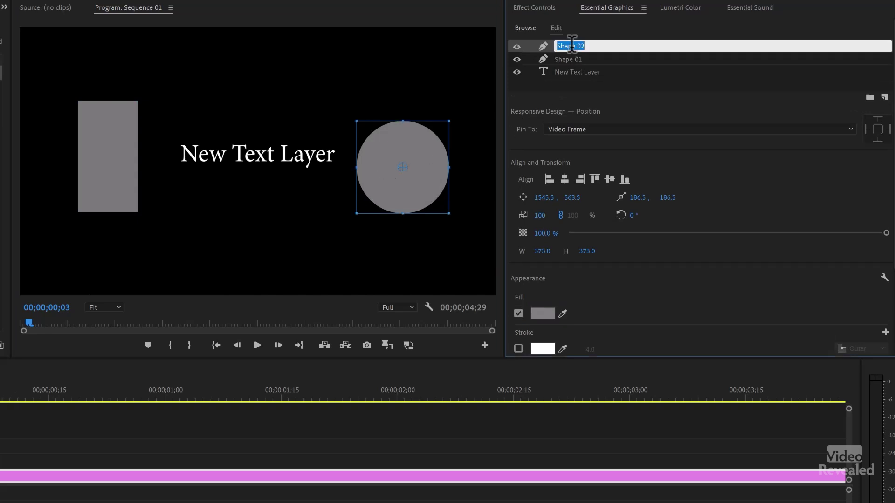
pyautogui.click(574, 74)
pyautogui.click(575, 45)
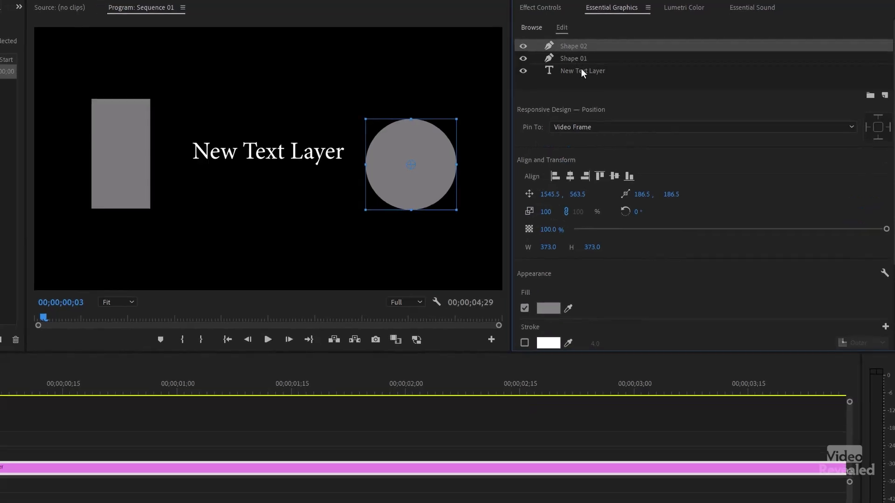
pyautogui.keyDown('shift'); pyautogui.click(580, 70); pyautogui.keyUp('shift')
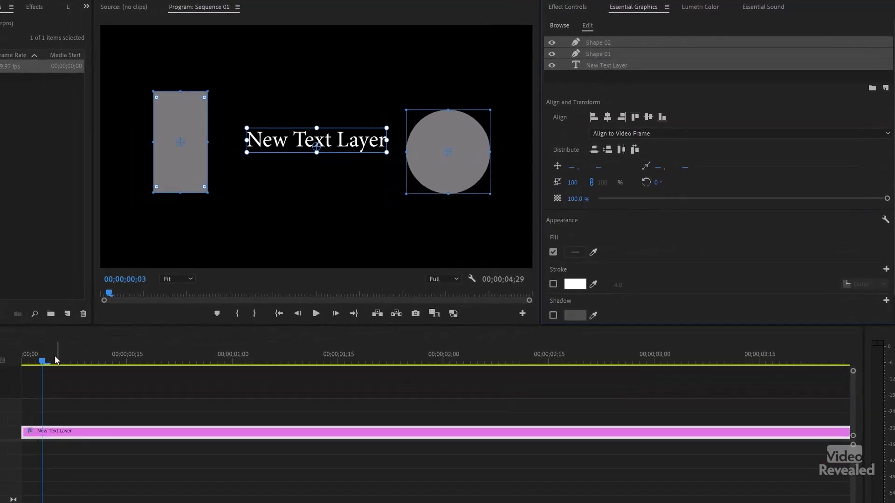
# Set a group Scale keyframe at frame 17 and preview the layers growing from frame 0
pyautogui.click(140, 362)
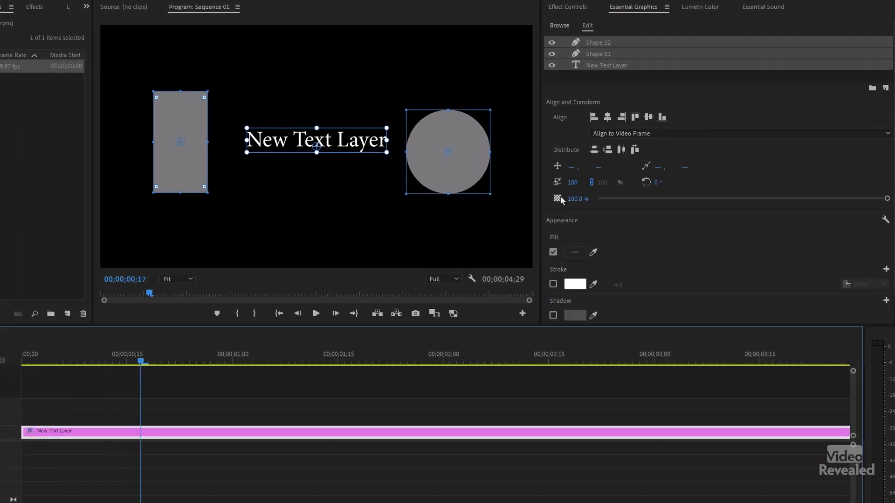
pyautogui.click(559, 182)
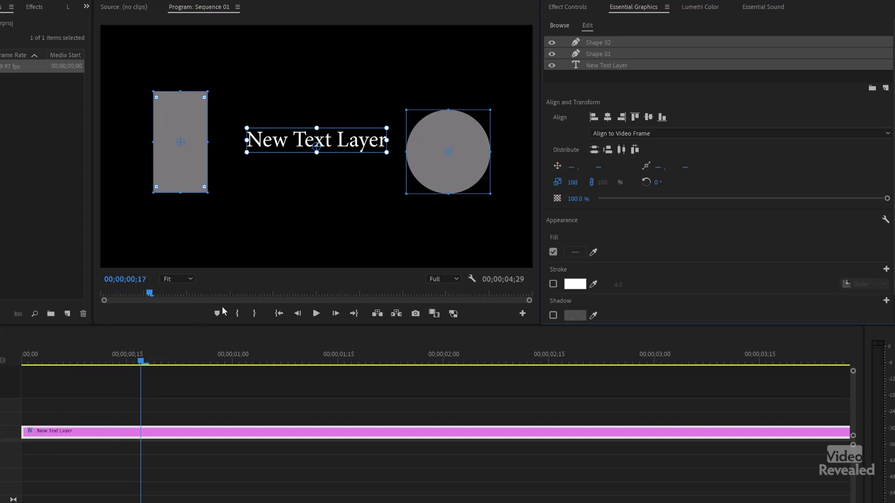
pyautogui.click(24, 360)
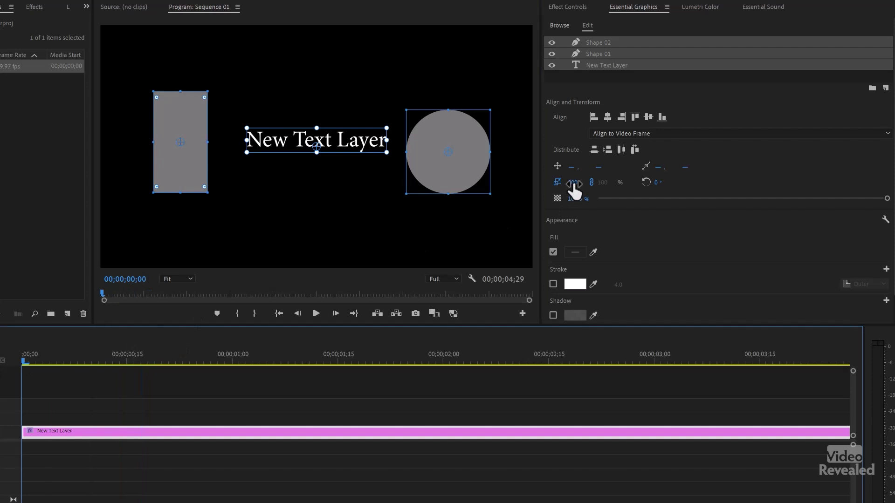
pyautogui.press('space')
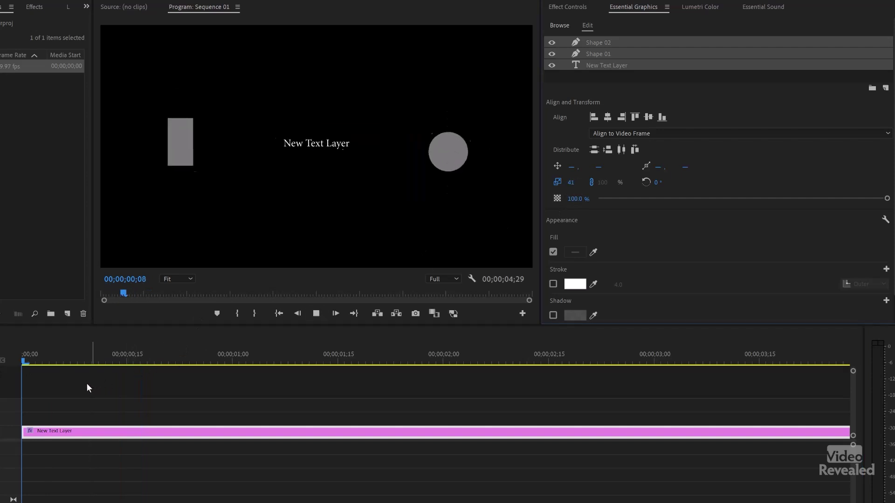
pyautogui.click(24, 360)
pyautogui.press('space')
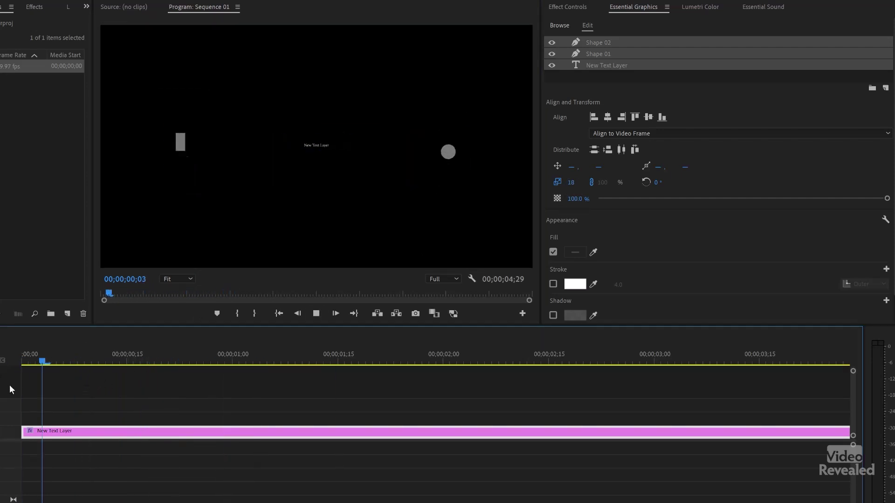
pyautogui.press('space')
pyautogui.click(573, 12)
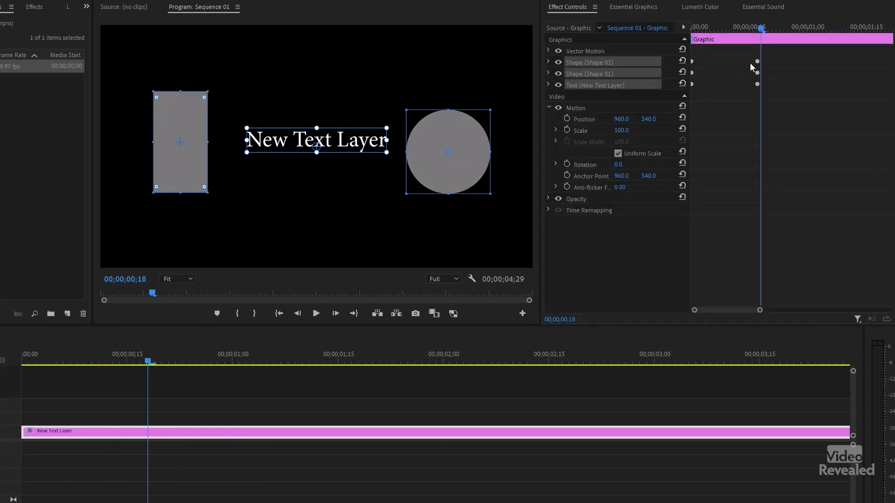
# At frame 8, delete the group's Scale keyframes so all layers stay at 100, then deselect
pyautogui.click(646, 9)
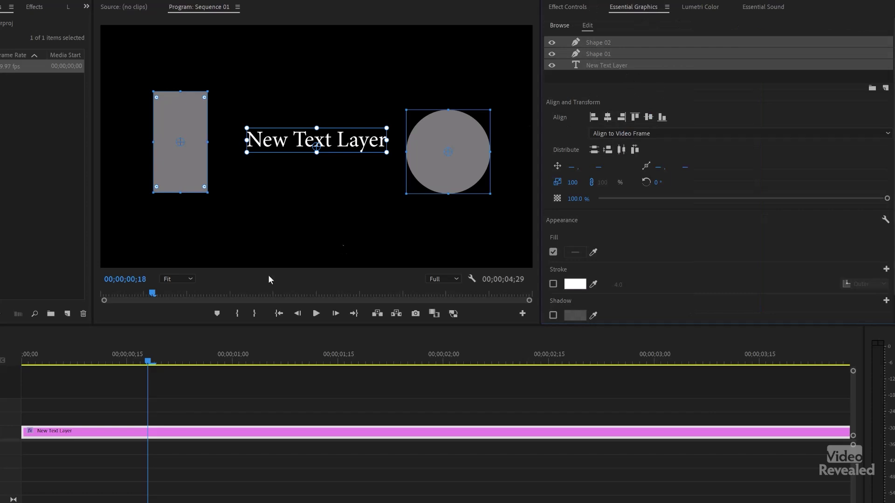
pyautogui.moveTo(122, 359); pyautogui.dragTo(78, 359)
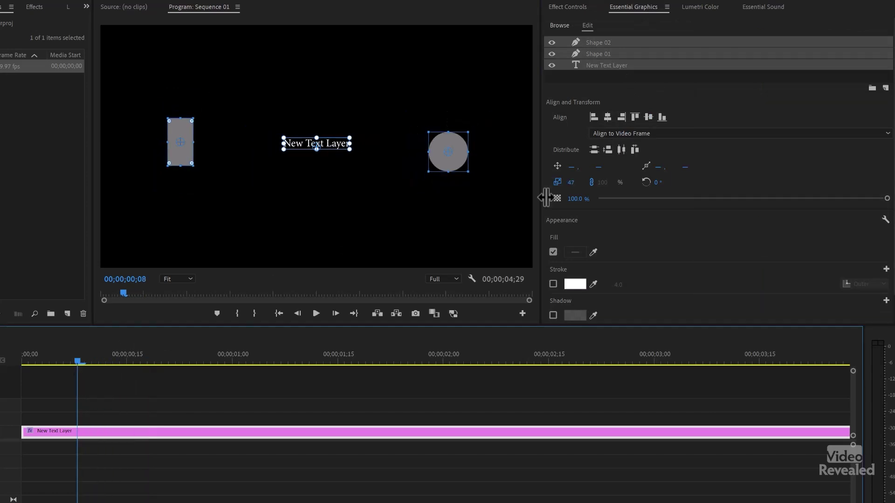
pyautogui.click(557, 182)
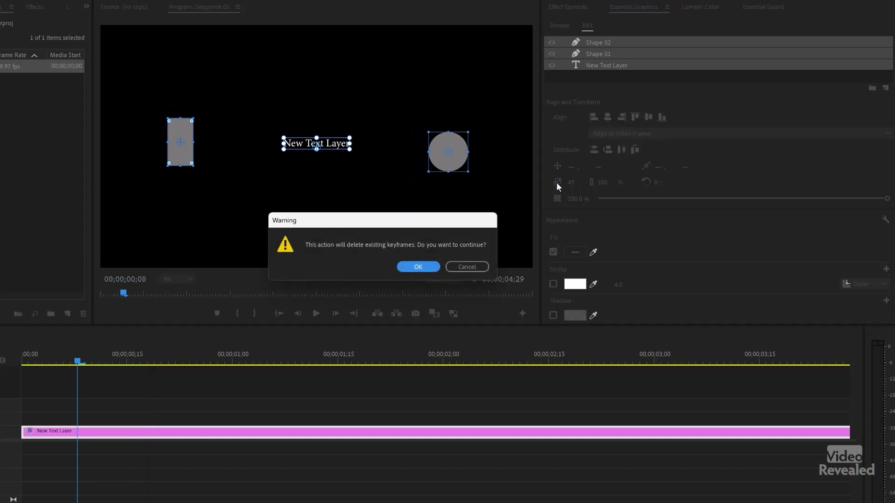
pyautogui.click(426, 265)
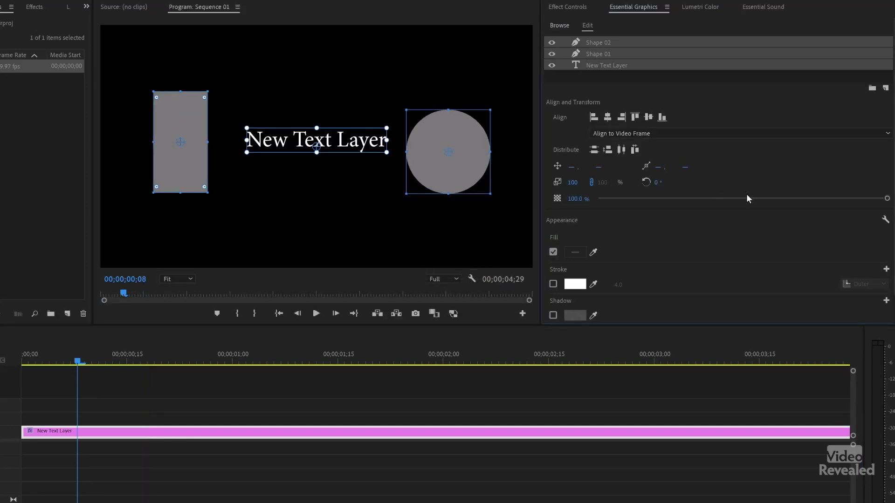
pyautogui.click(598, 79)
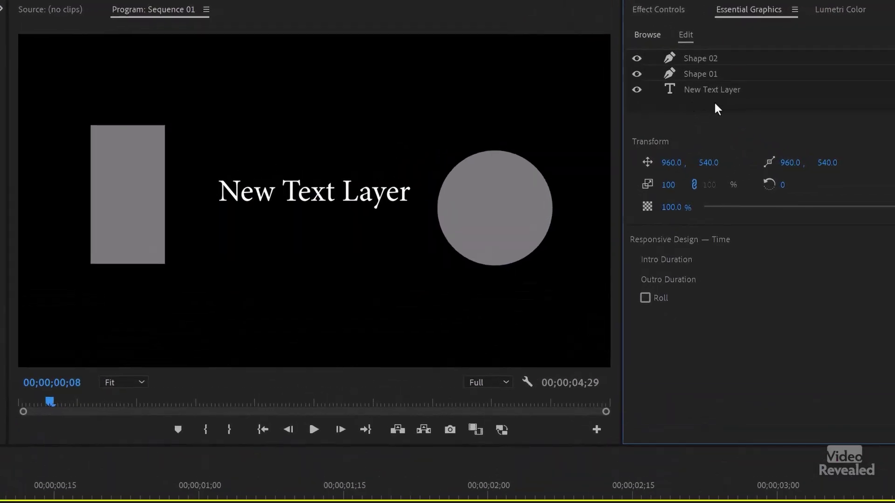
pyautogui.click(717, 57)
pyautogui.click(717, 74)
pyautogui.click(717, 91)
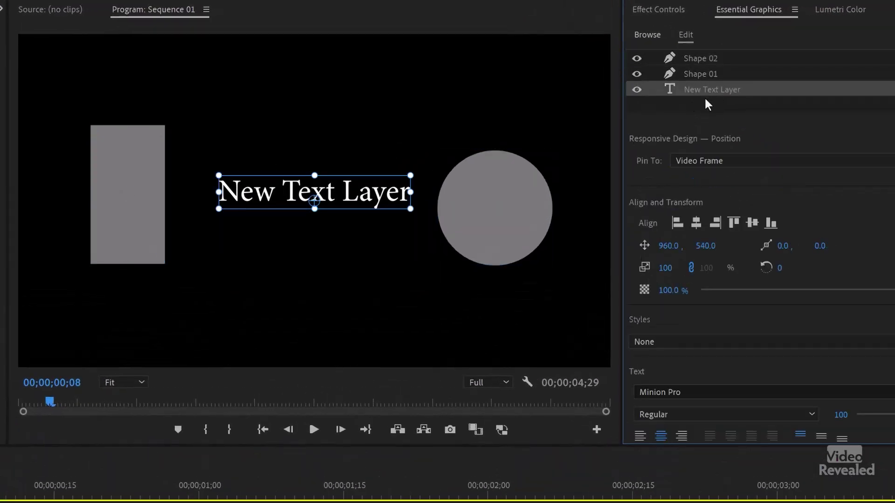
pyautogui.click(696, 111)
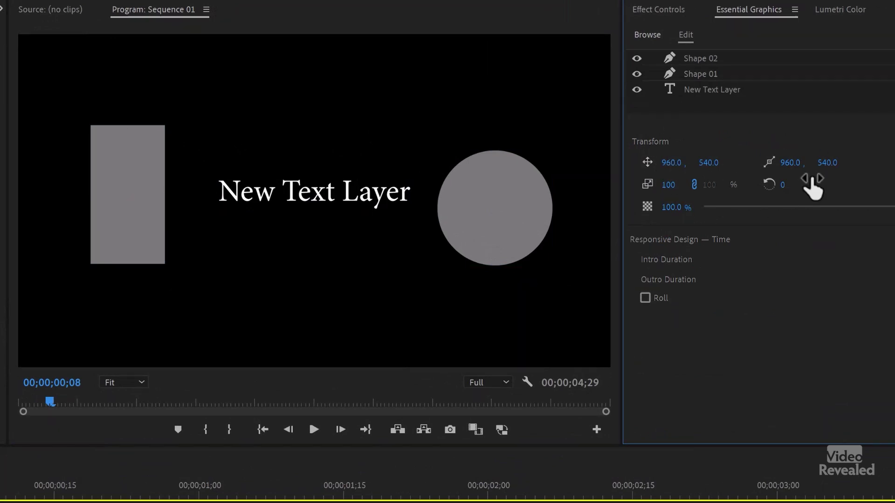
pyautogui.click(706, 91)
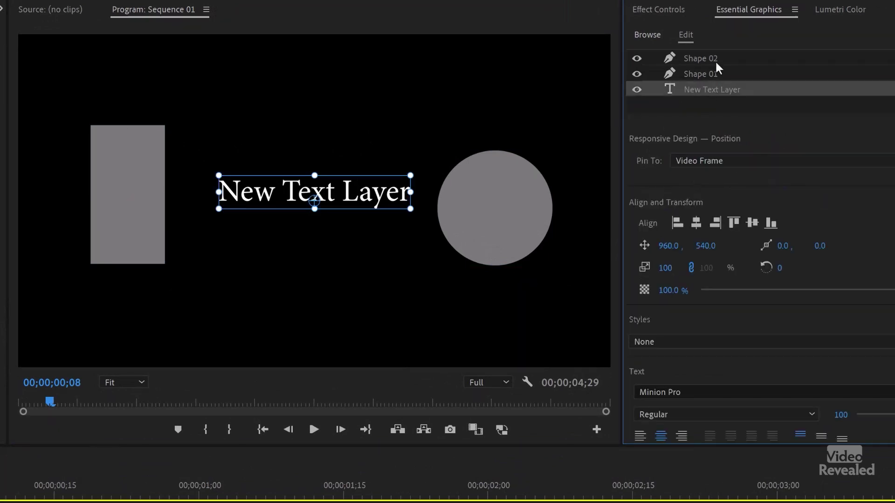
pyautogui.keyDown('ctrl'); pyautogui.click(706, 86); pyautogui.keyUp('ctrl')
pyautogui.click(713, 60)
pyautogui.click(711, 75)
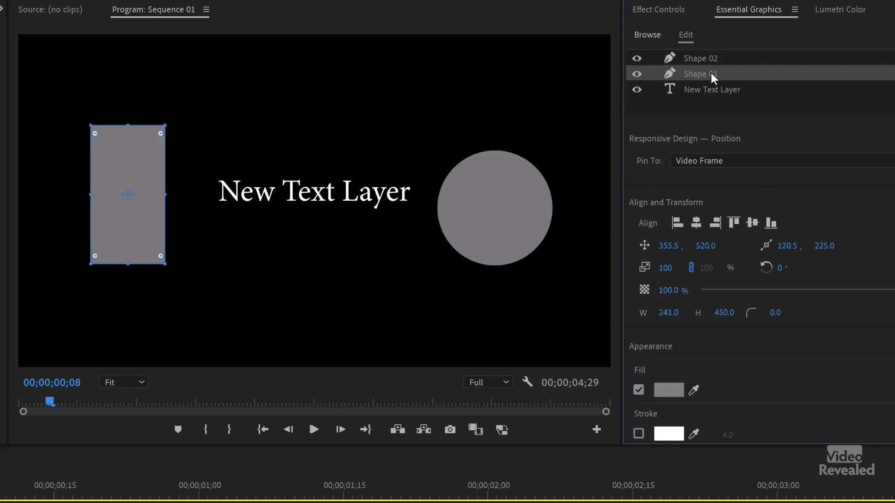
pyautogui.click(710, 90)
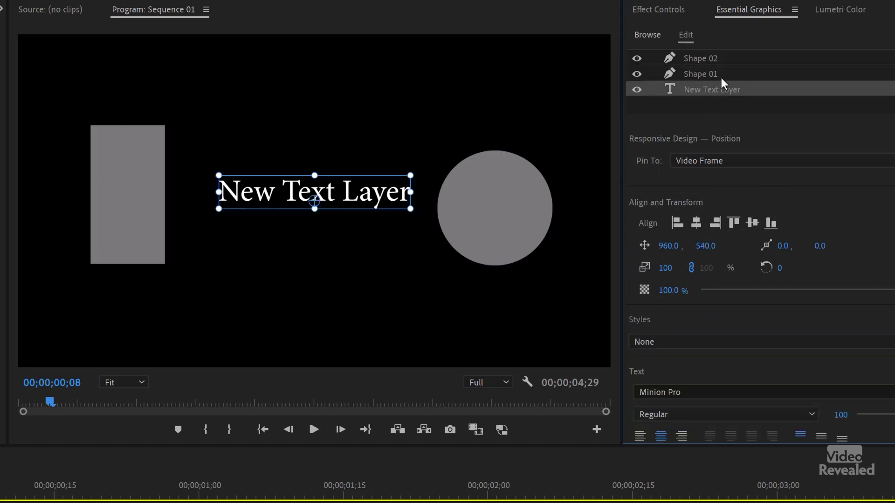
pyautogui.click(687, 74)
pyautogui.click(702, 59)
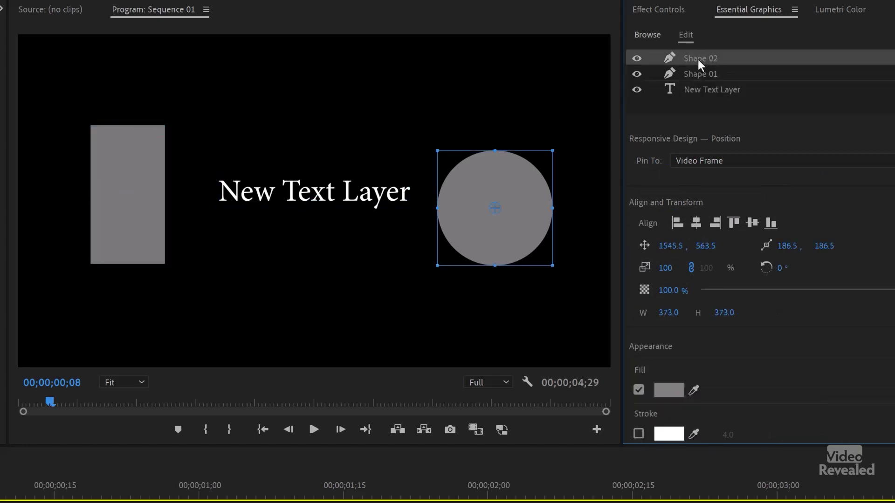
pyautogui.scroll(-3, 827, 279)
pyautogui.hotkey('shift', '5')
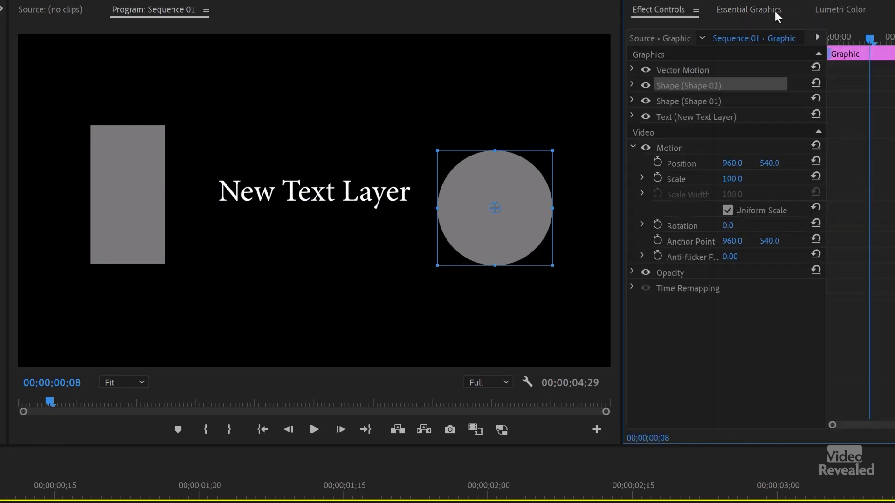
pyautogui.click(764, 10)
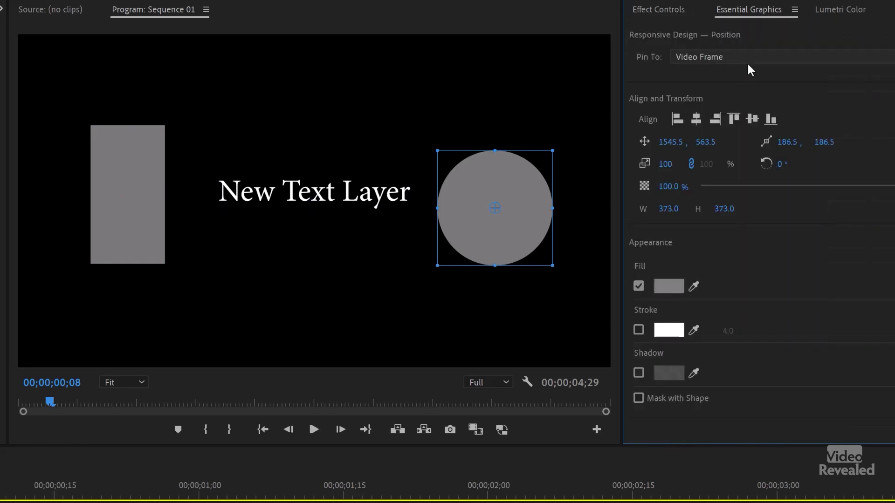
pyautogui.scroll(4, 774, 74)
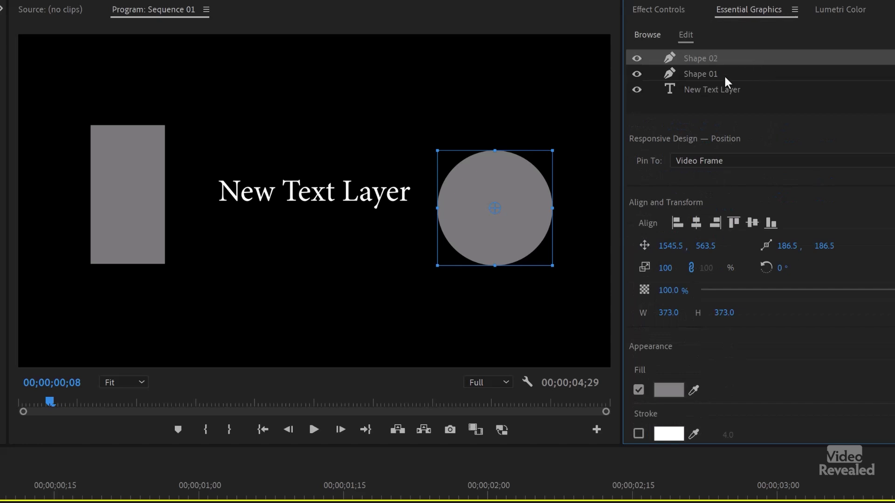
pyautogui.click(699, 90)
pyautogui.scroll(-3, 884, 260)
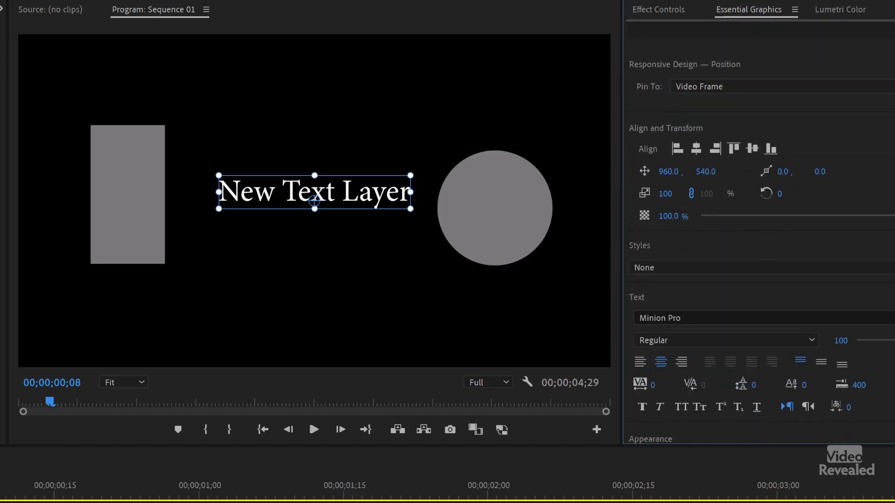
pyautogui.scroll(4, 849, 114)
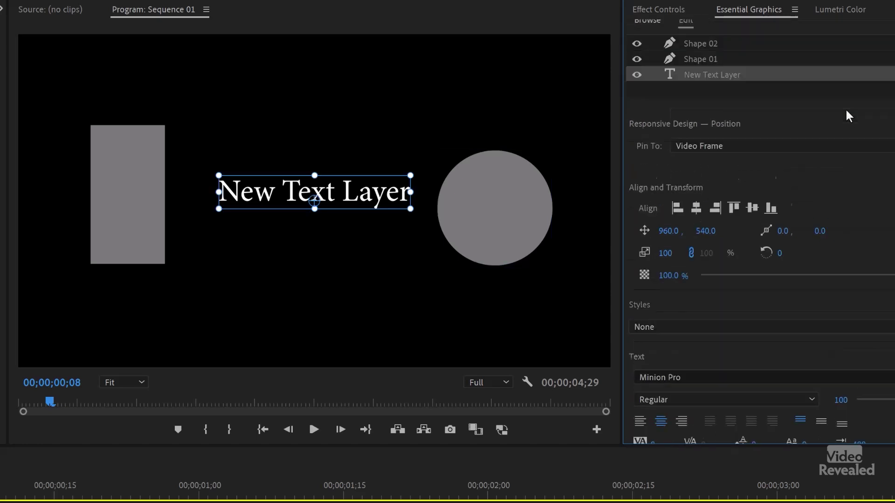
pyautogui.click(677, 110)
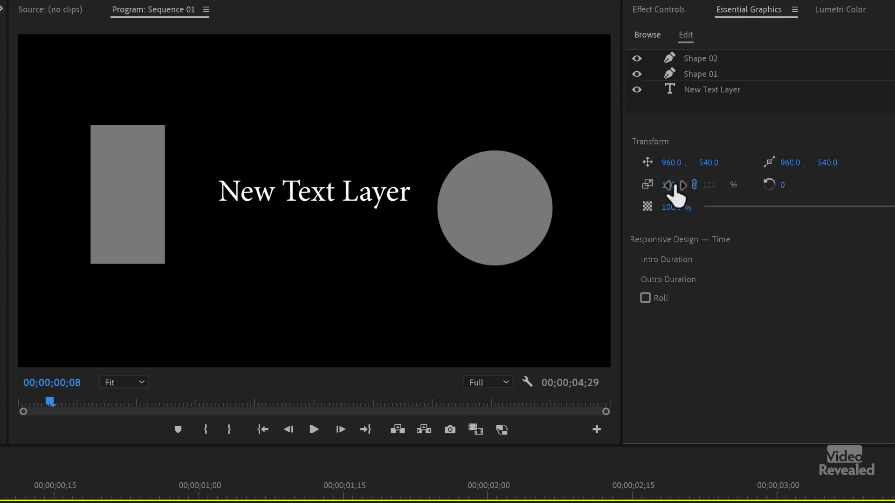
# At the sequence start, set the graphic's Transform Scale to 0 and play the grow-in to 100
pyautogui.moveTo(3, 497); pyautogui.dragTo(8, 498)
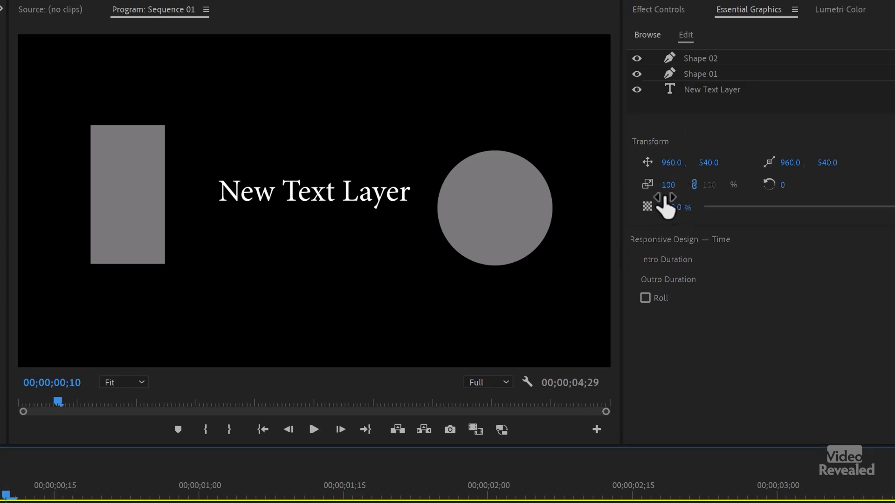
pyautogui.click(655, 197)
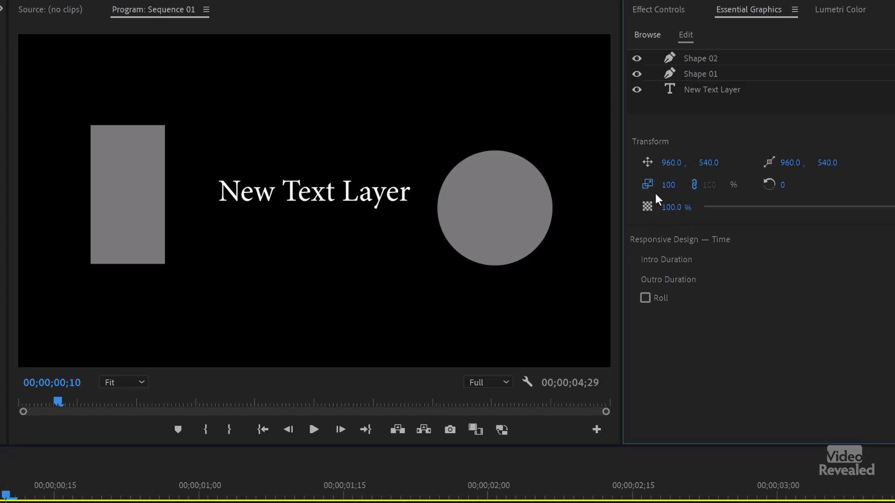
pyautogui.click(20, 474)
pyautogui.press('Home')
pyautogui.moveTo(673, 194); pyautogui.dragTo(624, 194)
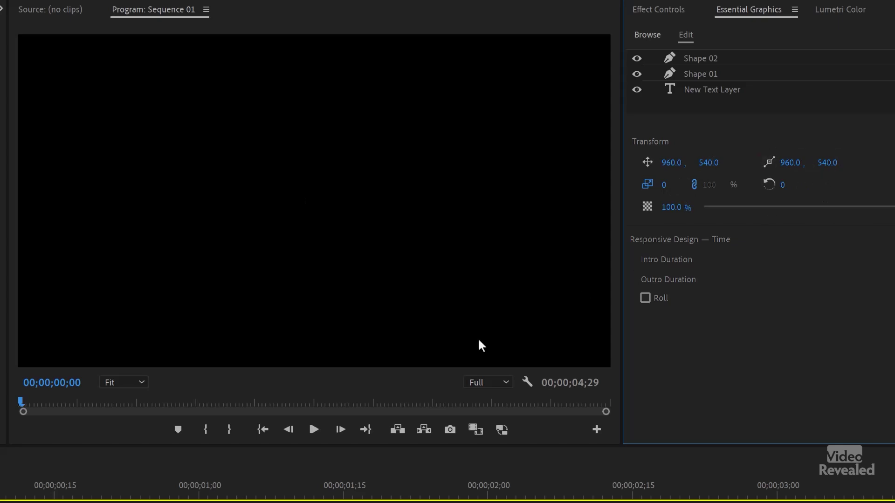
pyautogui.press('space')
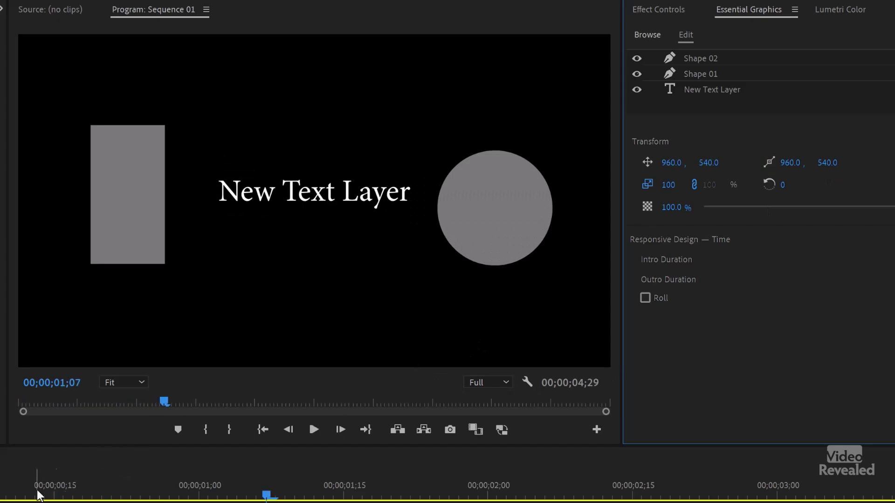
pyautogui.press('space')
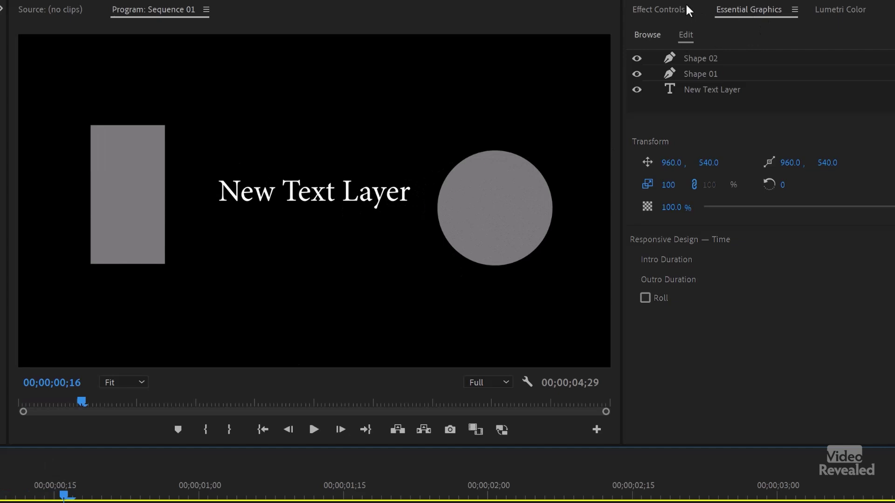
pyautogui.click(674, 10)
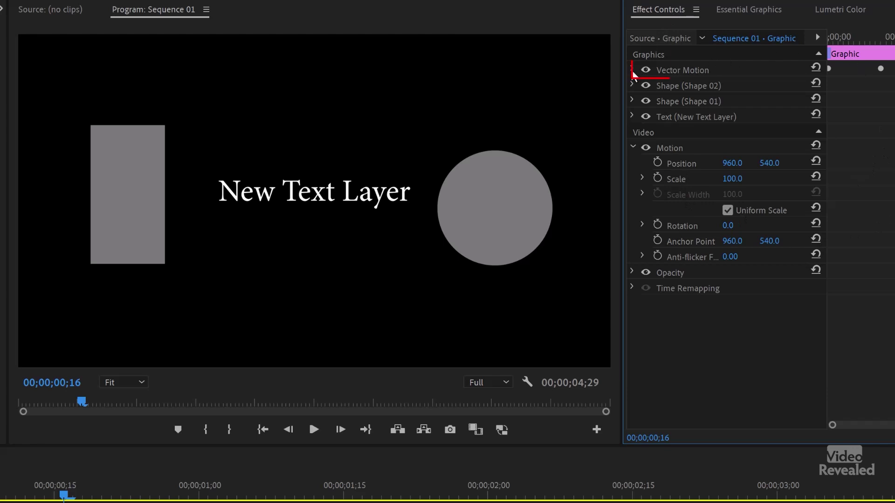
# Expand Vector Motion in Effect Controls, scrub to frame 8 showing scale 80, and select it
pyautogui.click(632, 71)
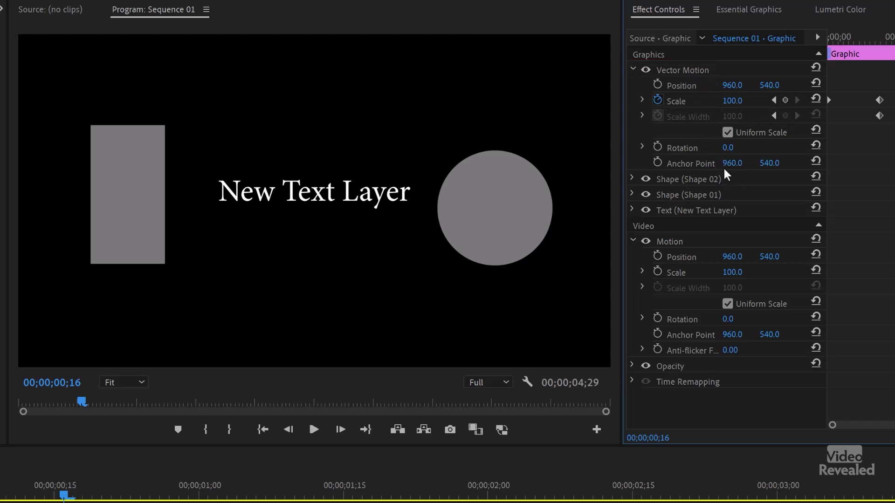
pyautogui.moveTo(867, 43)
pyautogui.mouseDown()
pyautogui.moveTo(824, 42)
pyautogui.moveTo(884, 50)
pyautogui.moveTo(870, 45)
pyautogui.mouseUp()
pyautogui.click(694, 70)
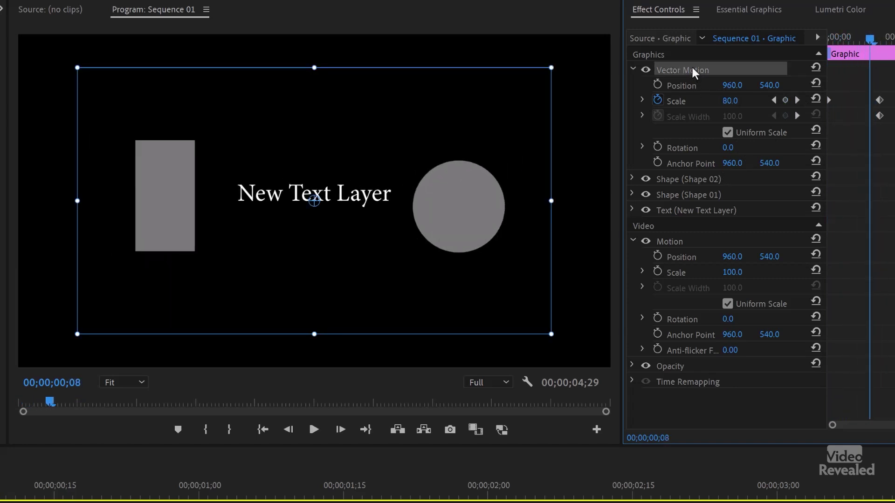
# Drag the Vector Motion anchor to the graphic's lower left (135.9, 890.3) and preview scaling from it
pyautogui.moveTo(318, 203); pyautogui.dragTo(466, 111)
pyautogui.moveTo(884, 54)
pyautogui.mouseDown()
pyautogui.moveTo(846, 52)
pyautogui.moveTo(875, 55)
pyautogui.mouseUp()
pyautogui.moveTo(450, 116); pyautogui.dragTo(120, 288)
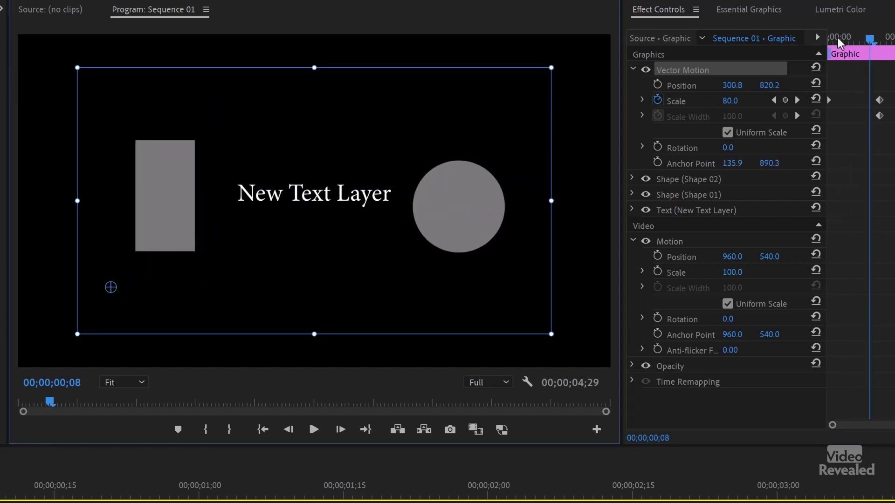
pyautogui.moveTo(869, 42); pyautogui.dragTo(882, 56)
pyautogui.click(771, 12)
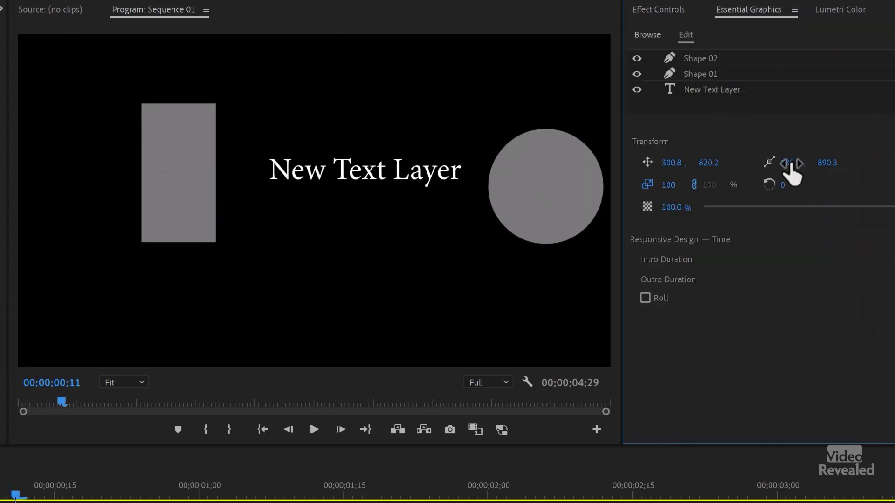
# Nudge the group anchor X and step through frames, checking the keyframes in Effect Controls
pyautogui.moveTo(790, 162); pyautogui.dragTo(846, 163)
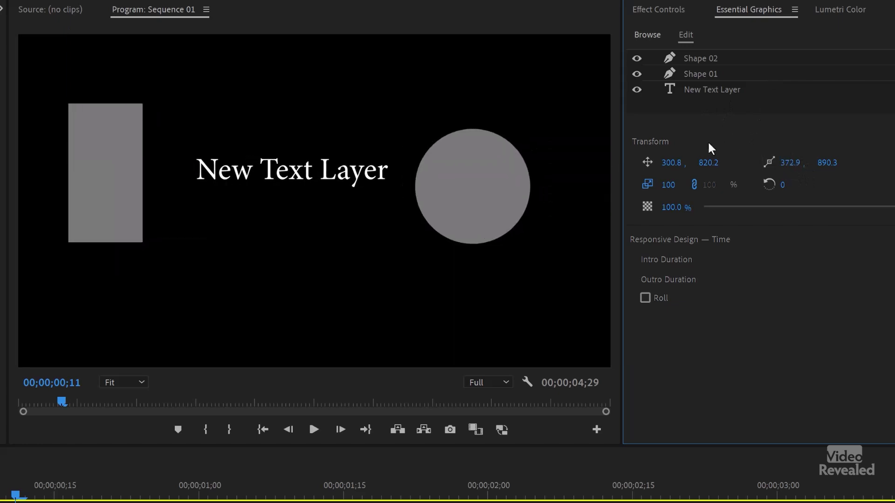
pyautogui.press('Left')
pyautogui.press('Left')
pyautogui.press('Left')
pyautogui.press('Left')
pyautogui.press('Home')
pyautogui.press('Right')
pyautogui.press('Right')
pyautogui.press('Right')
pyautogui.press('Right')
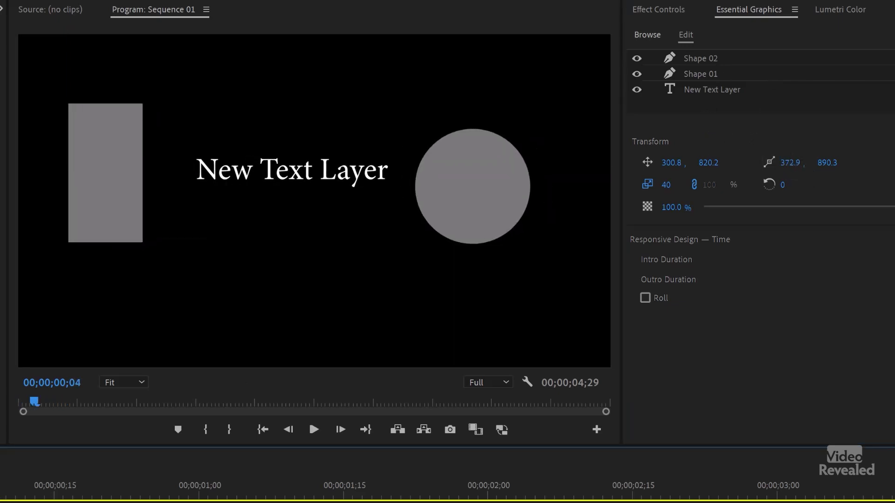
pyautogui.press('Right')
pyautogui.press('Right')
pyautogui.press('Right')
pyautogui.press('Right')
pyautogui.press('Right')
pyautogui.press('Right')
pyautogui.press('Right')
pyautogui.press('Right')
pyautogui.press('Right')
pyautogui.press('Left')
pyautogui.press('Left')
pyautogui.press('Left')
pyautogui.press('Left')
pyautogui.press('Left')
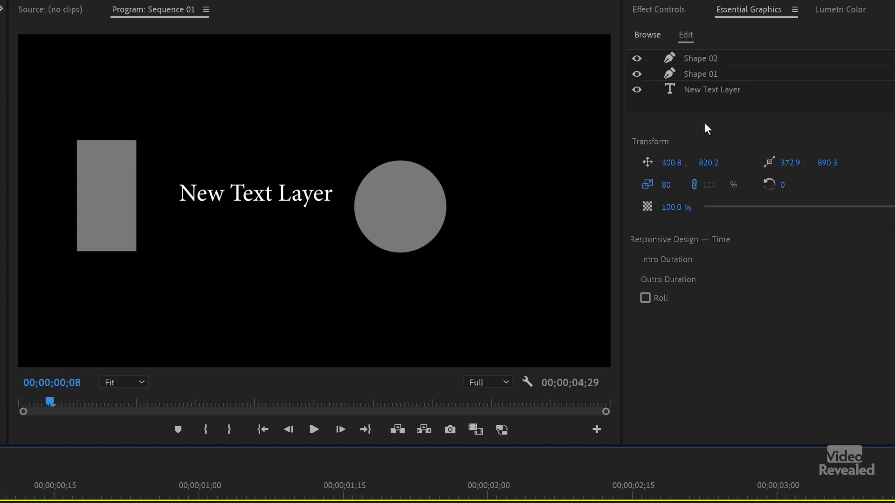
pyautogui.click(678, 10)
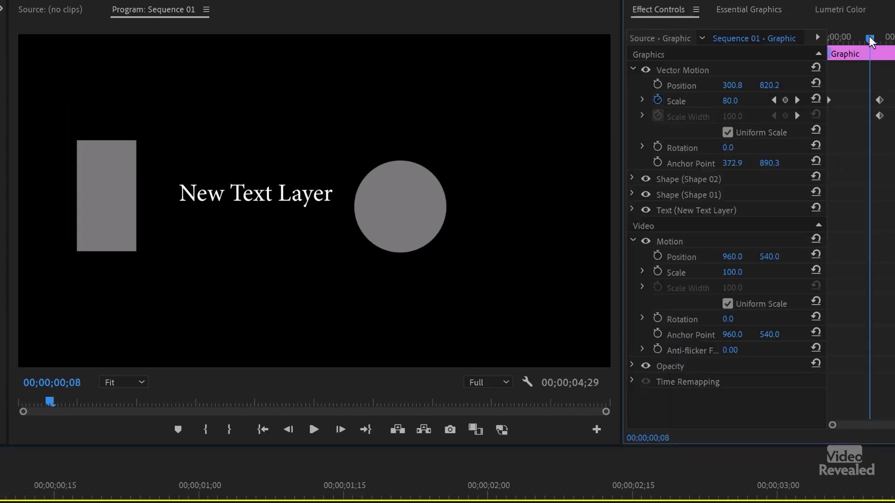
pyautogui.moveTo(870, 41); pyautogui.dragTo(855, 59)
pyautogui.click(768, 13)
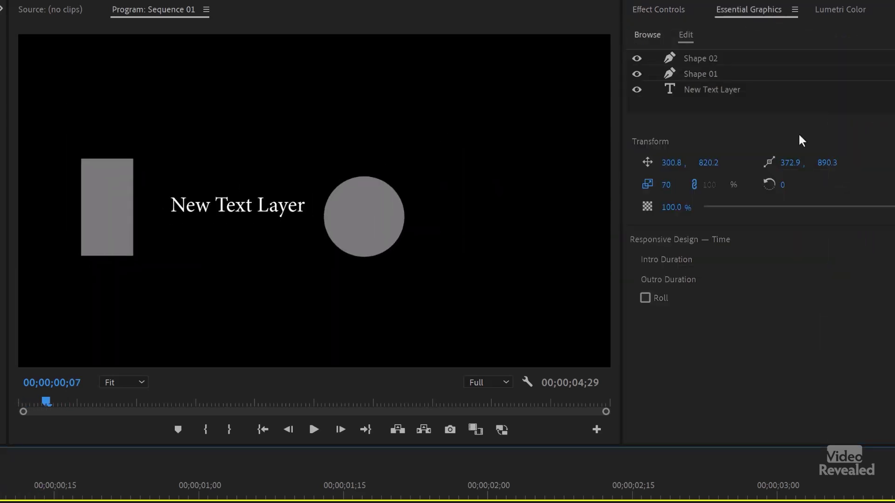
# Set anchor X to -1112.1 and delete the group's Scale keyframes, leaving it at 100%
pyautogui.moveTo(790, 163); pyautogui.dragTo(675, 162)
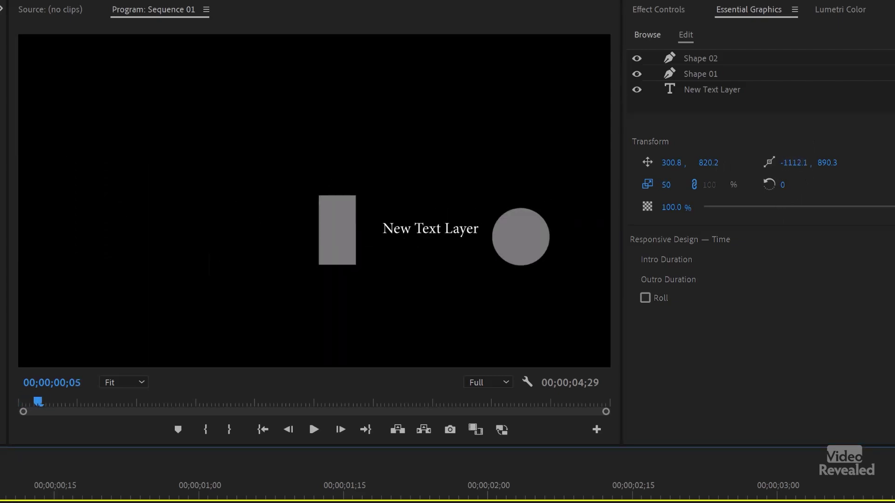
pyautogui.click(648, 185)
pyautogui.click(452, 365)
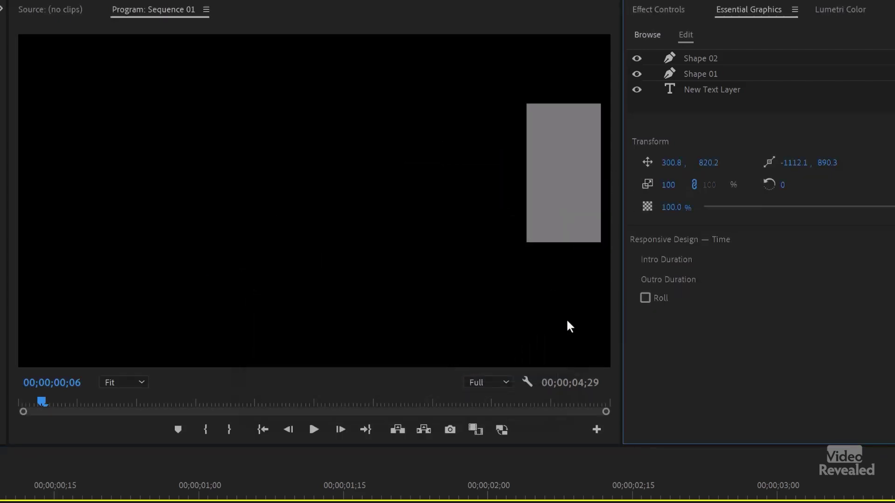
# Delete the anchor point keyframes and reset Vector Motion so position and anchor return to 960, 540
pyautogui.click(769, 162)
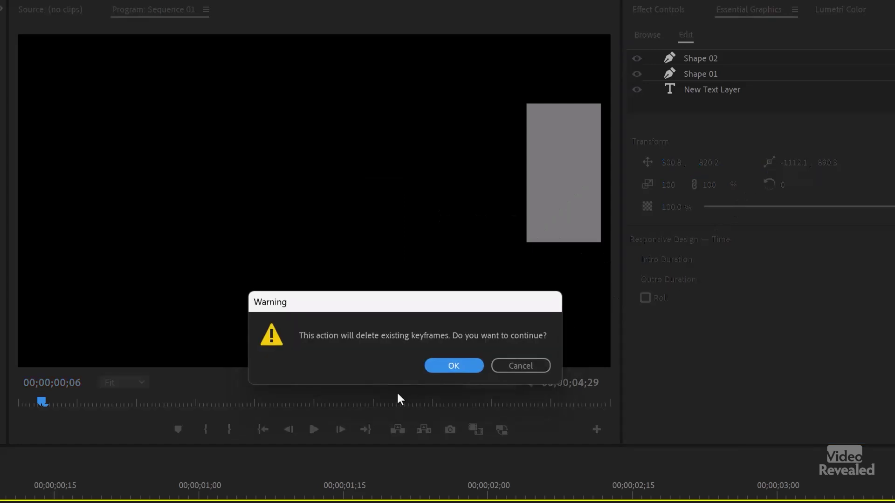
pyautogui.click(443, 365)
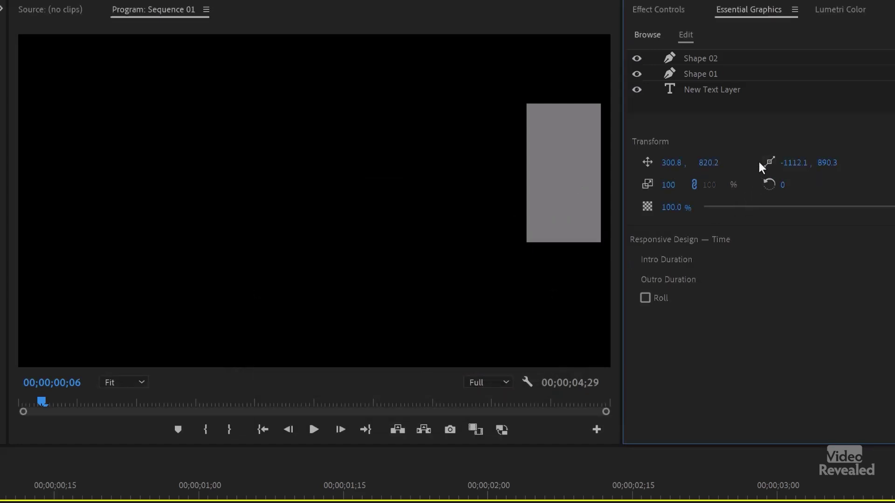
pyautogui.click(674, 10)
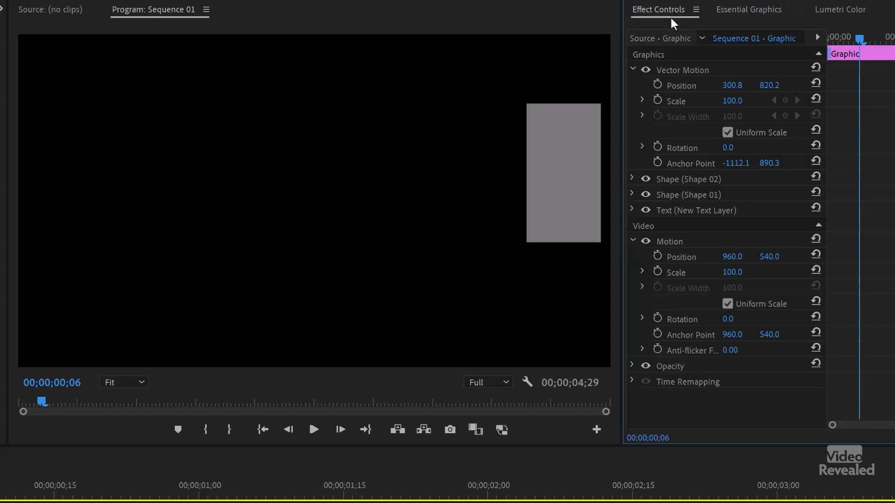
pyautogui.click(815, 67)
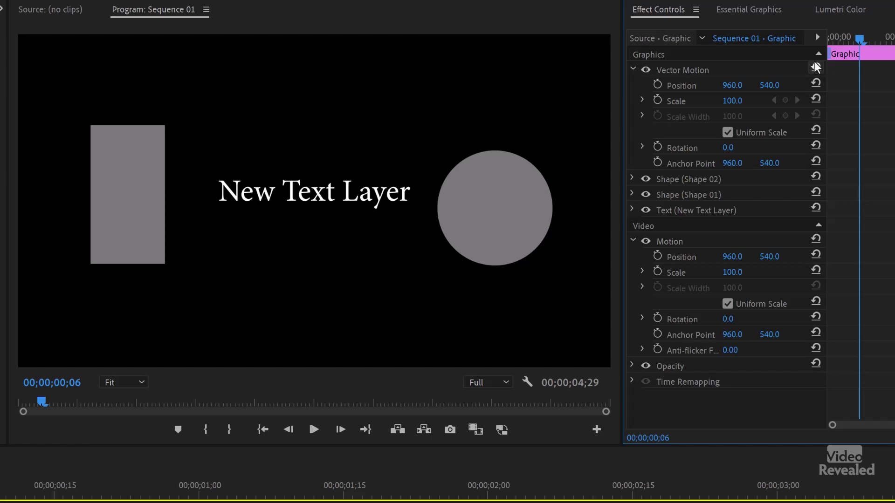
# Try sliding New Text Layer at frames 11 and 15, then delete its position keyframes
pyautogui.click(762, 11)
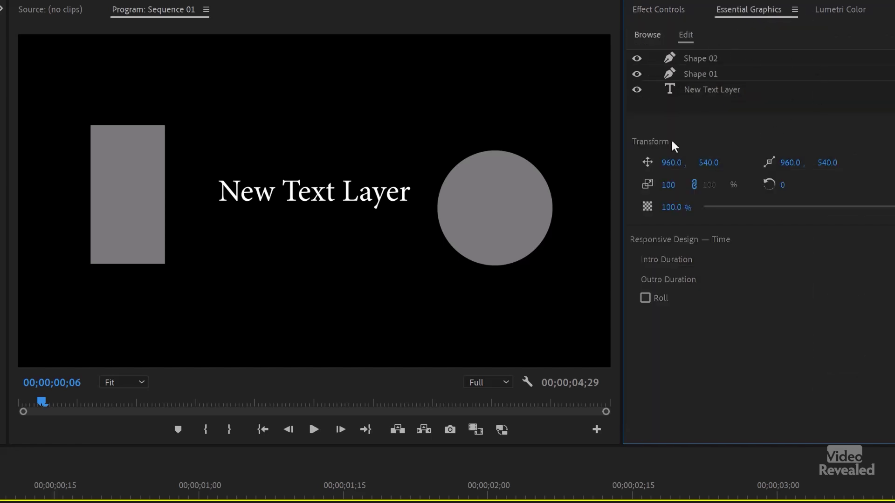
pyautogui.click(708, 91)
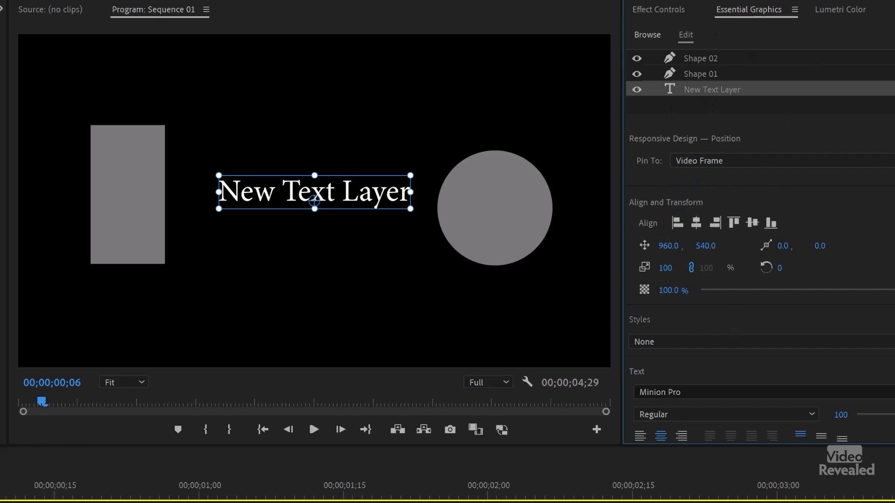
pyautogui.press('Home')
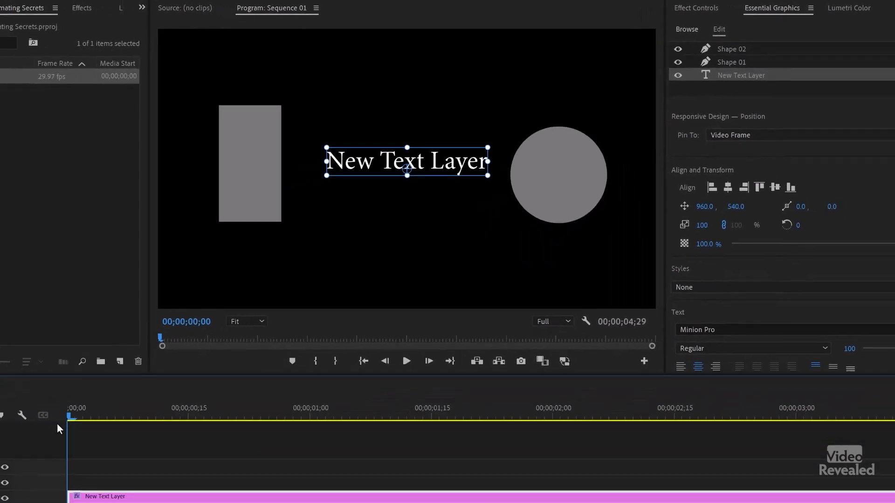
pyautogui.moveTo(70, 420); pyautogui.dragTo(107, 417)
pyautogui.moveTo(699, 206); pyautogui.dragTo(335, 85)
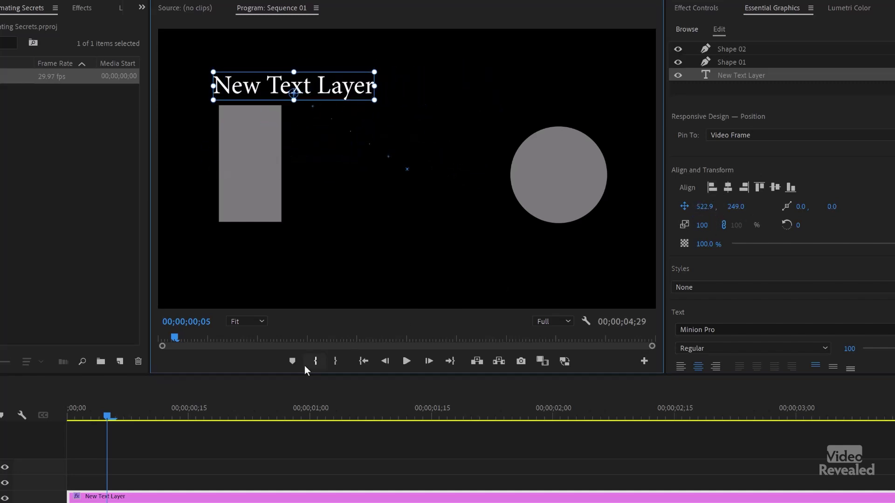
pyautogui.click(188, 414)
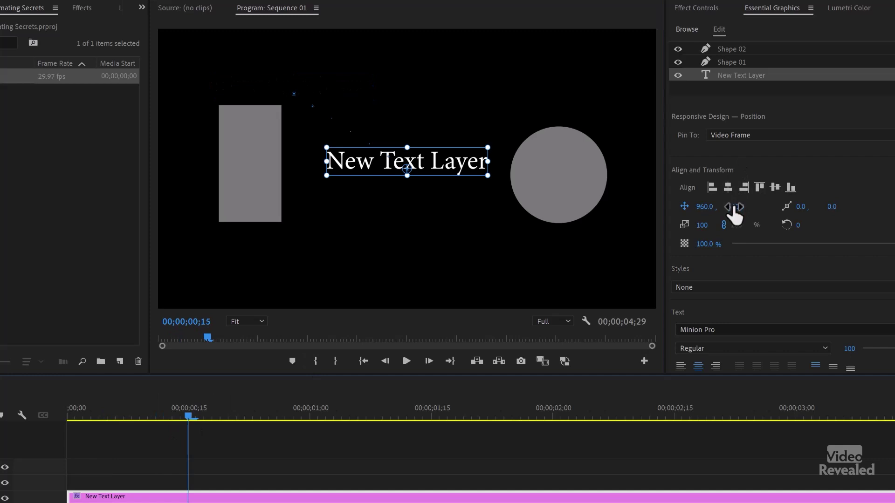
pyautogui.moveTo(735, 206); pyautogui.dragTo(741, 212)
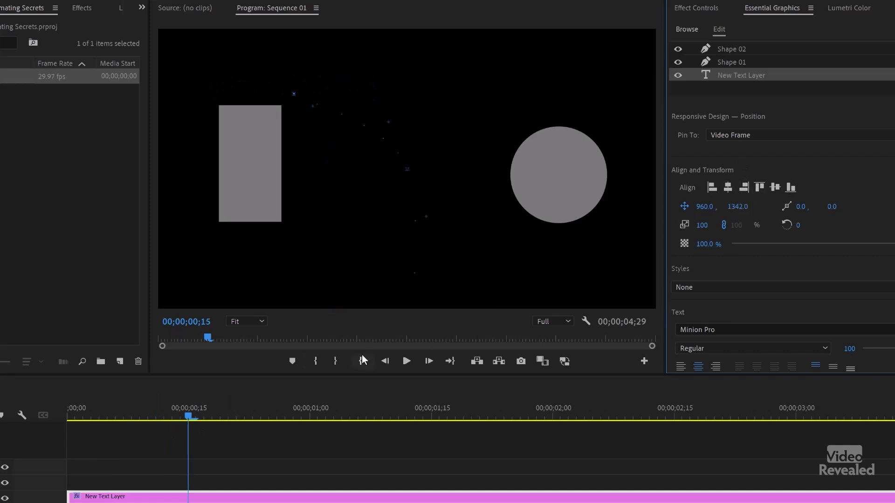
pyautogui.moveTo(178, 414)
pyautogui.mouseDown()
pyautogui.moveTo(67, 424)
pyautogui.moveTo(230, 417)
pyautogui.moveTo(111, 415)
pyautogui.moveTo(196, 417)
pyautogui.moveTo(163, 415)
pyautogui.mouseUp()
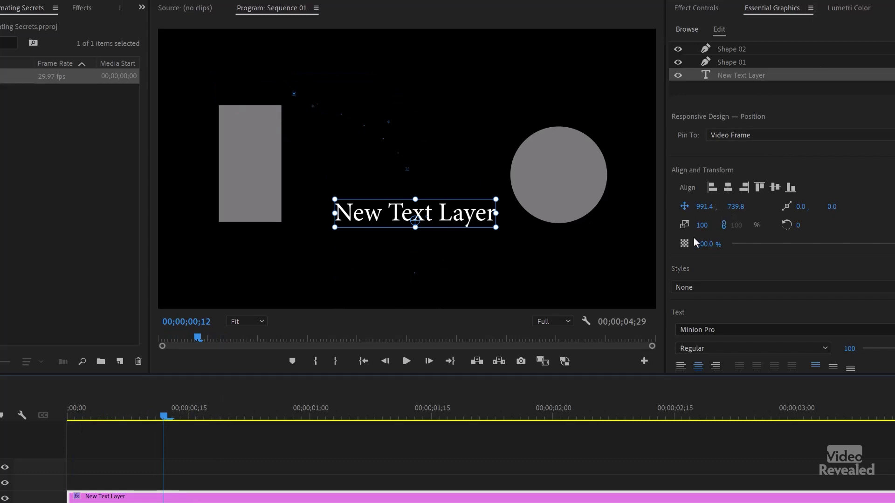
pyautogui.click(684, 206)
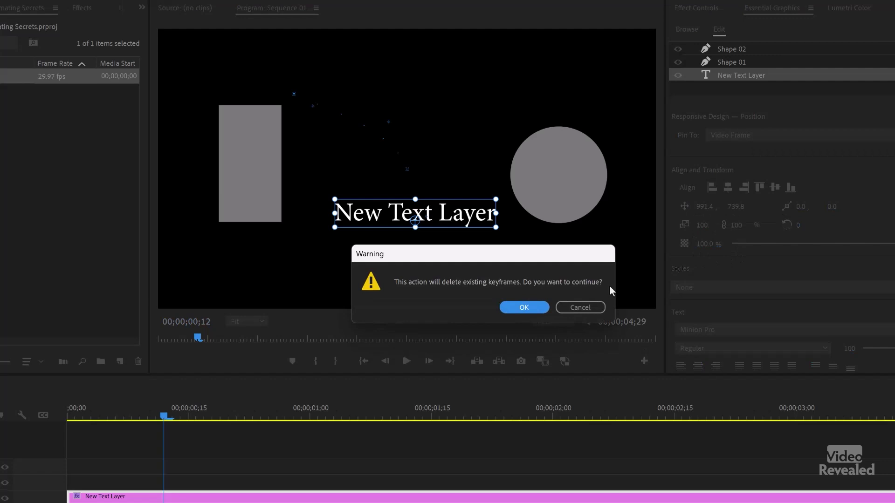
pyautogui.click(523, 306)
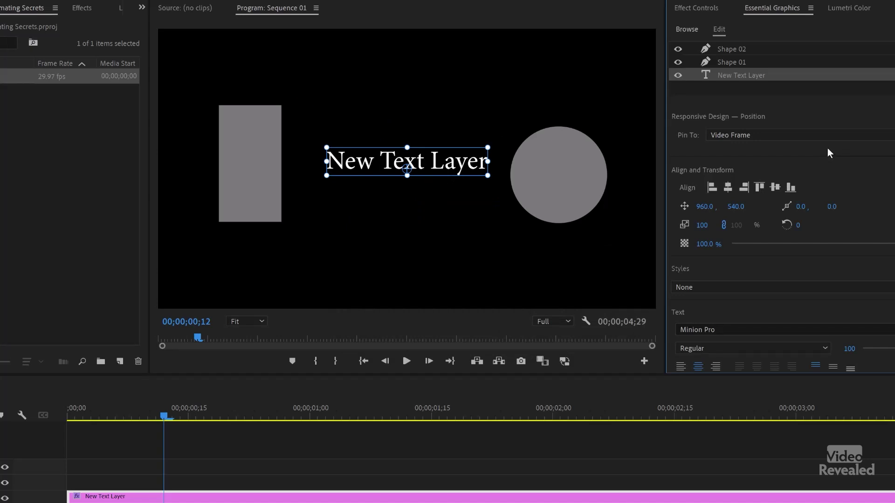
# Keyframe all three layers' opacity: 0% at frame 12 and 100% at frame 0
pyautogui.click(748, 48)
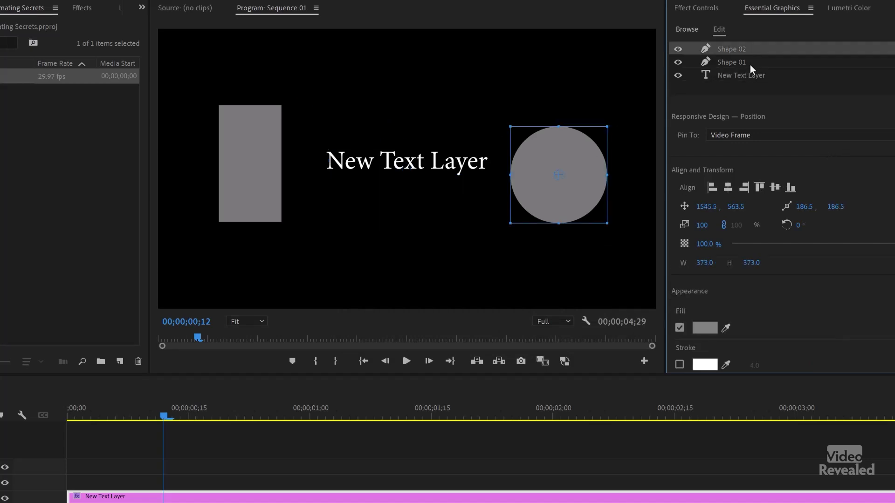
pyautogui.keyDown('shift'); pyautogui.click(751, 73); pyautogui.keyUp('shift')
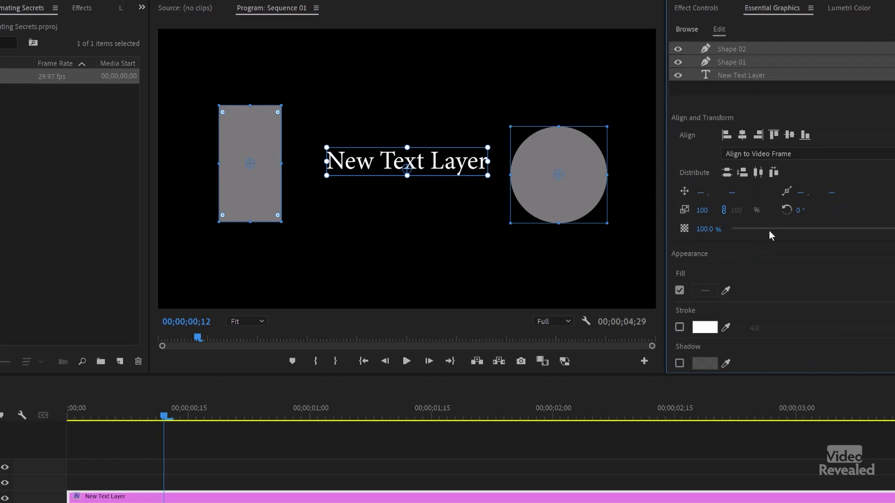
pyautogui.moveTo(769, 232); pyautogui.dragTo(714, 235)
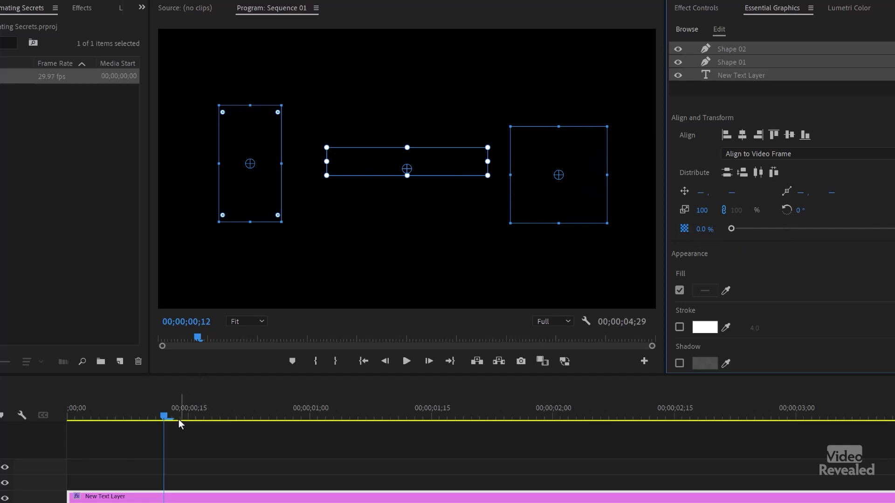
pyautogui.moveTo(166, 415); pyautogui.dragTo(48, 425)
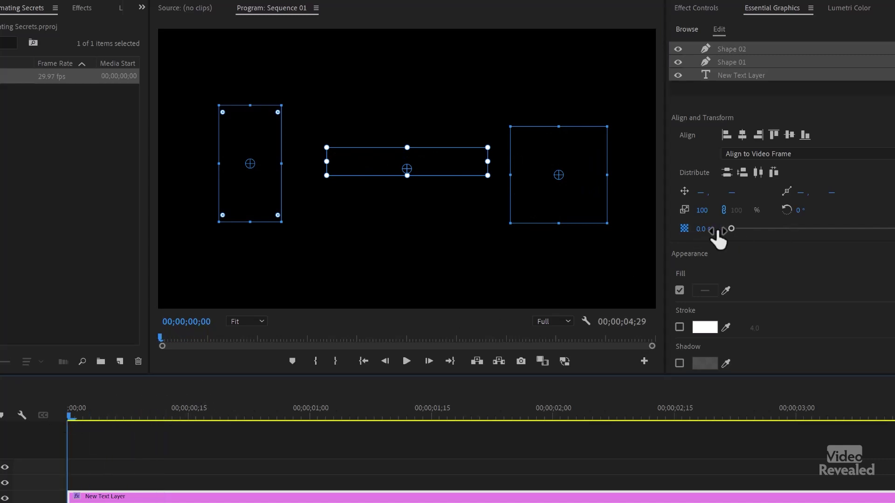
pyautogui.moveTo(731, 233); pyautogui.dragTo(890, 233)
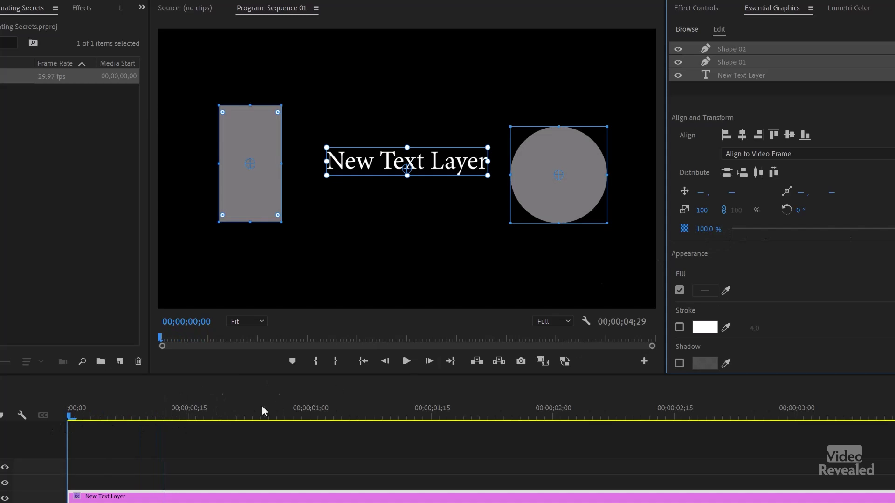
# Play back the group opacity fade, then deselect the graphic's objects
pyautogui.click(29, 413)
pyautogui.press('space')
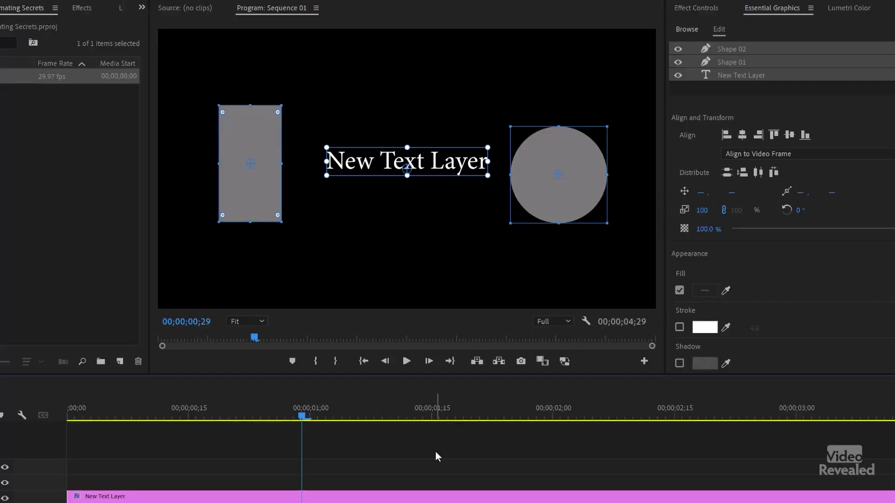
pyautogui.click(479, 222)
# Keyframe New Text Layer at Y -411 on frame 5 so it flies down to centre
pyautogui.click(458, 173)
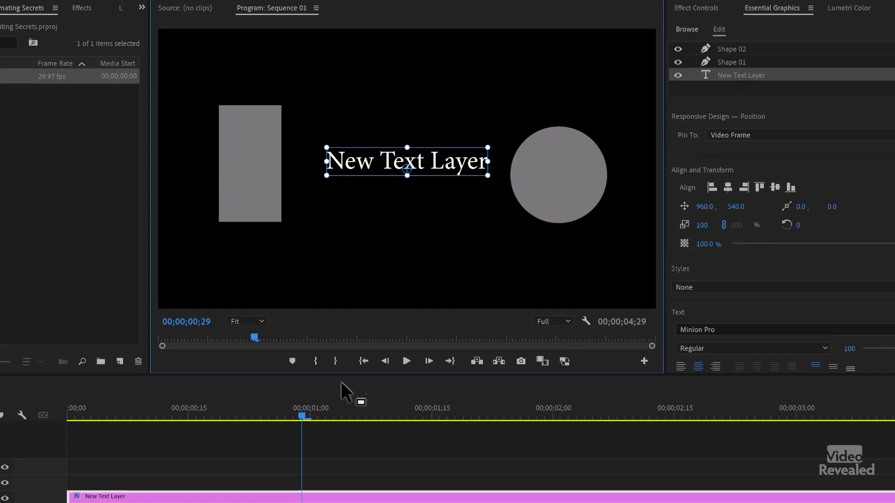
pyautogui.moveTo(301, 416); pyautogui.dragTo(213, 416)
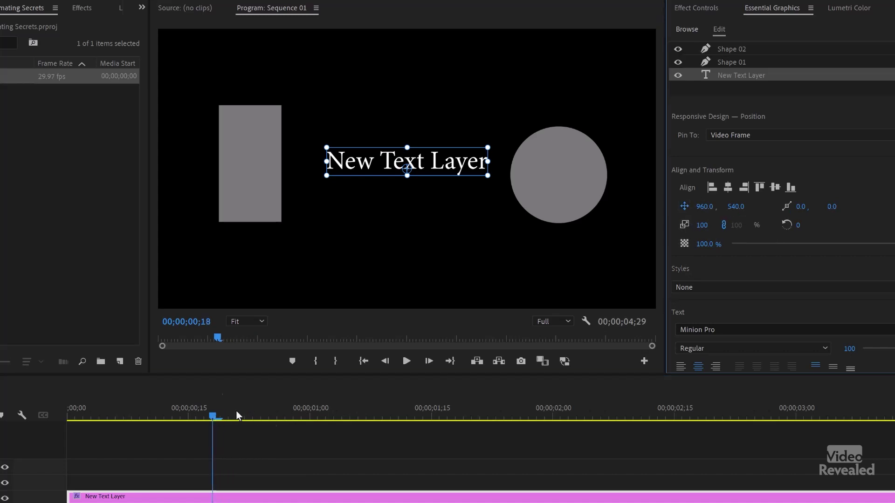
pyautogui.moveTo(200, 412); pyautogui.dragTo(112, 428)
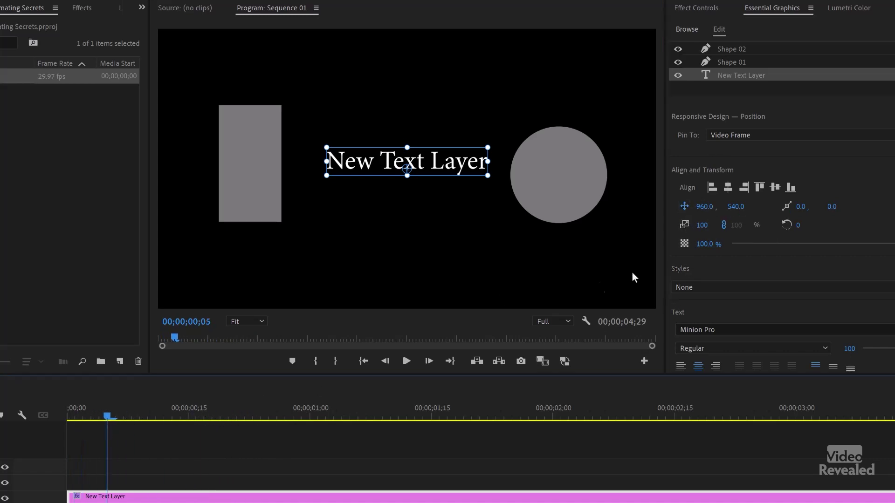
pyautogui.moveTo(742, 209); pyautogui.dragTo(652, 209)
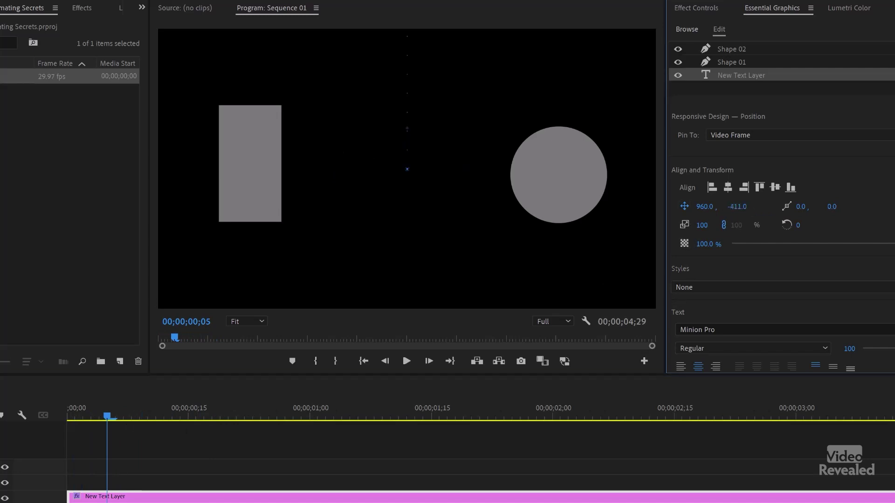
pyautogui.press('space')
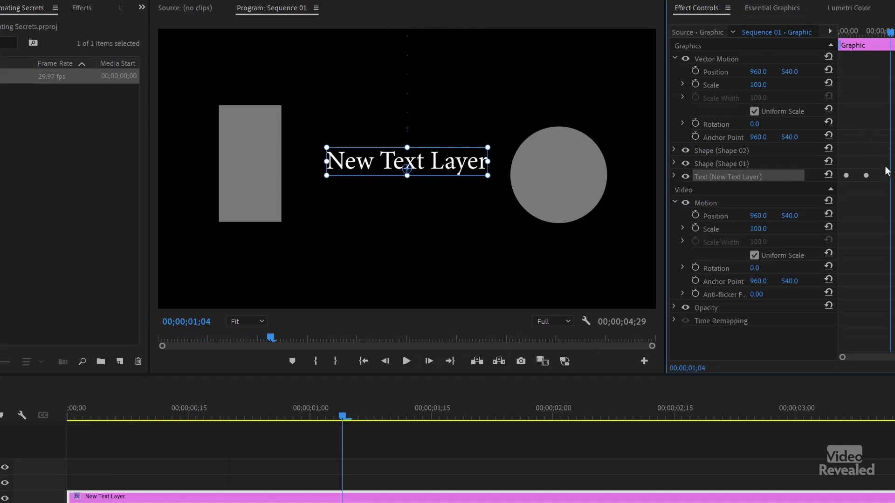
# Scrub around the text's two position keyframes and expand the text layer's properties
pyautogui.moveTo(889, 25); pyautogui.dragTo(866, 33)
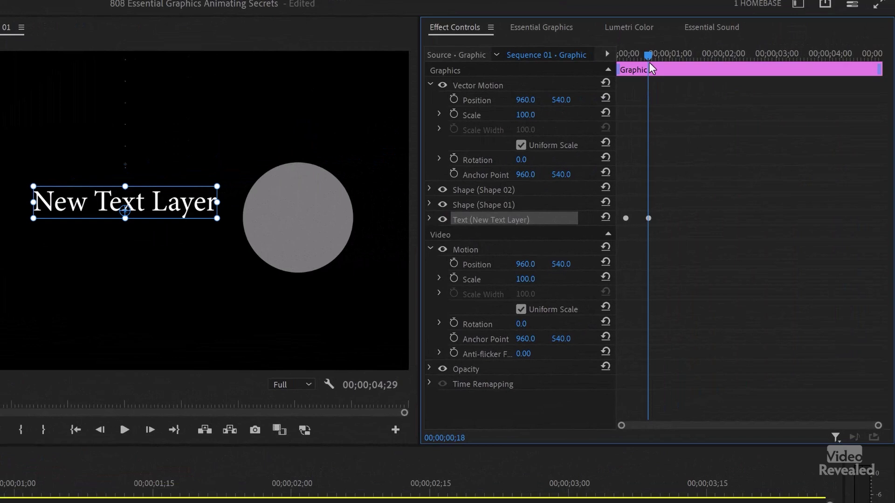
pyautogui.moveTo(797, 40); pyautogui.dragTo(806, 41)
pyautogui.moveTo(661, 66)
pyautogui.mouseDown()
pyautogui.moveTo(617, 73)
pyautogui.moveTo(648, 76)
pyautogui.mouseUp()
pyautogui.click(429, 220)
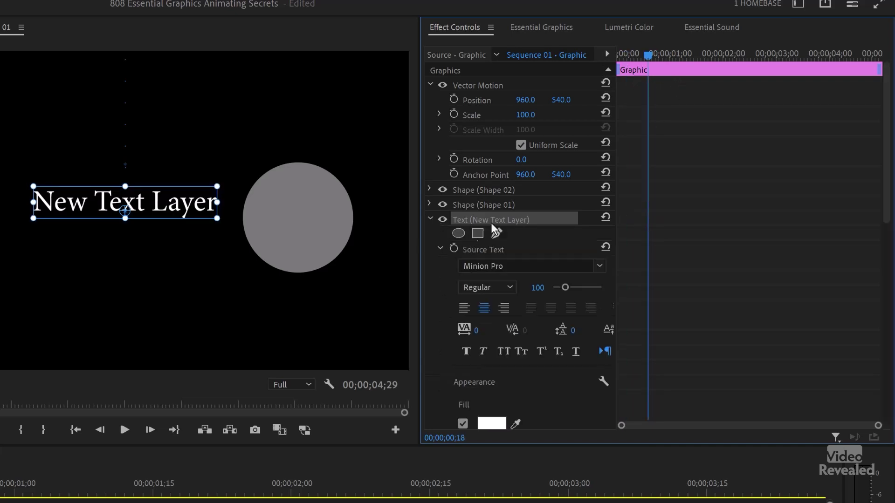
pyautogui.scroll(-5, 765, 202)
pyautogui.scroll(-6, 768, 208)
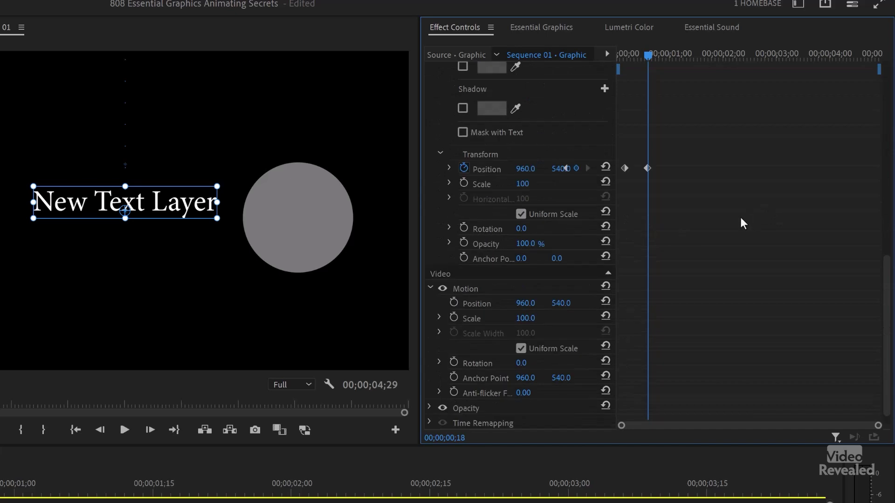
# Toggle the list to Show Only Keyframed and back to Show All, then collapse Vector Motion and Text
pyautogui.click(836, 437)
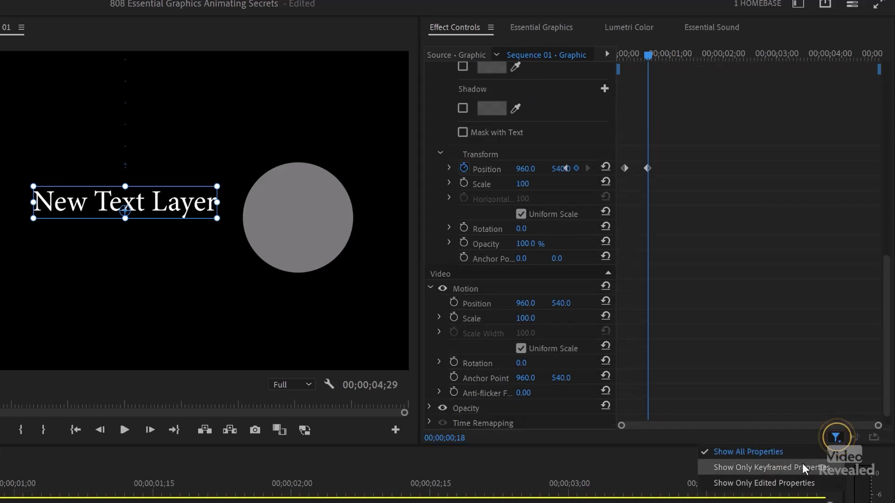
pyautogui.click(785, 472)
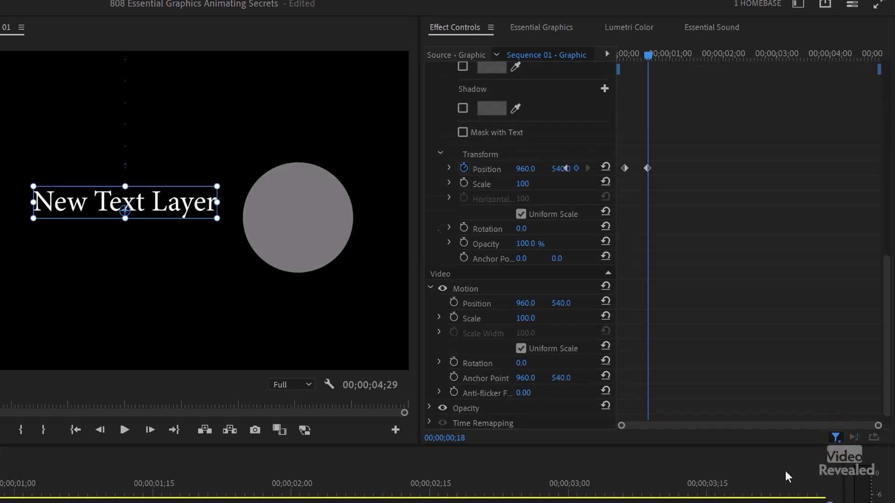
pyautogui.click(836, 437)
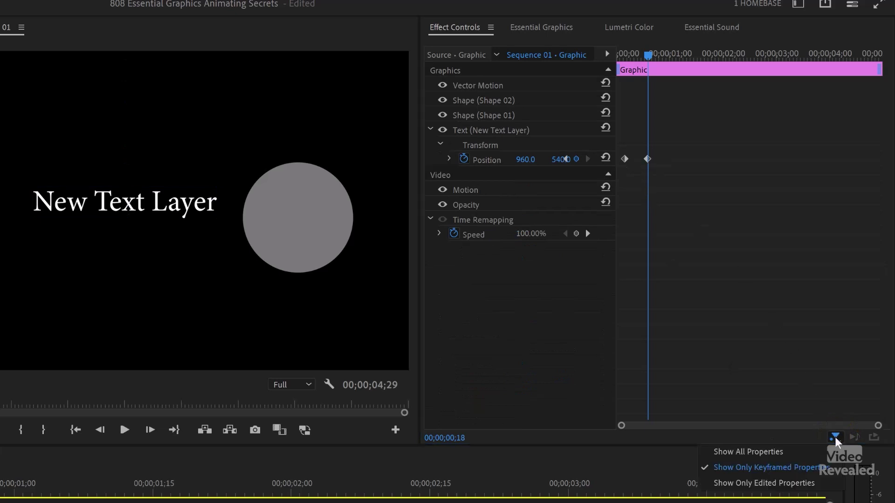
pyautogui.click(805, 452)
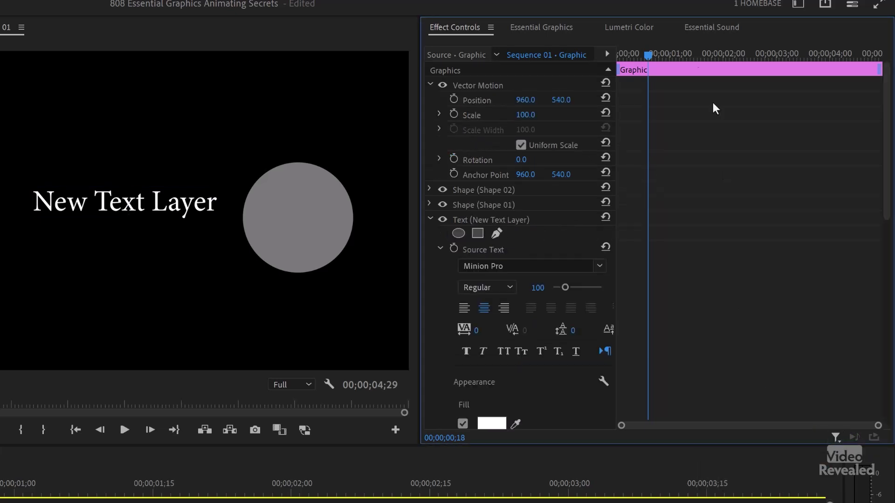
pyautogui.click(429, 85)
pyautogui.click(430, 131)
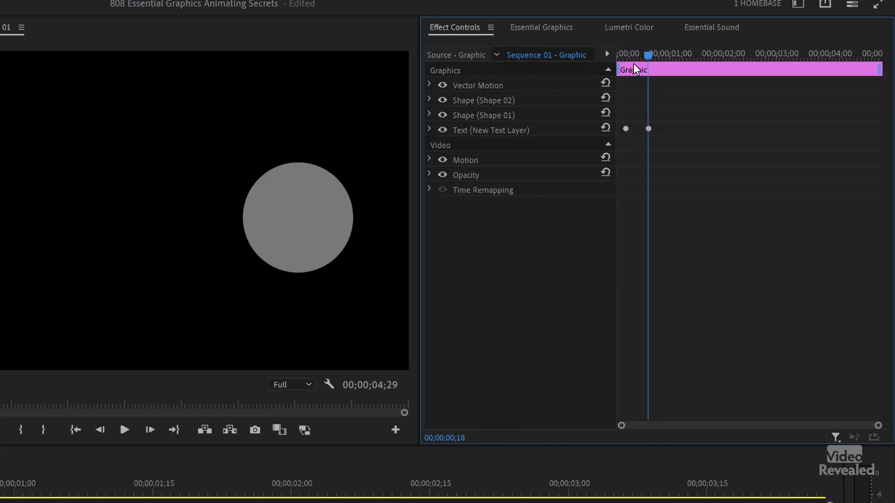
# Undo an accidental graphic move and set New Text Layer's position to 960, 792
pyautogui.click(554, 29)
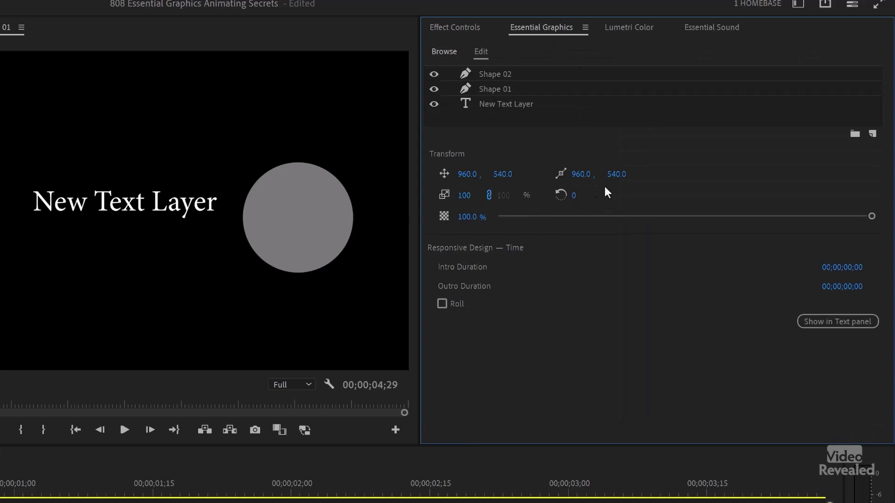
pyautogui.moveTo(511, 176); pyautogui.dragTo(632, 175)
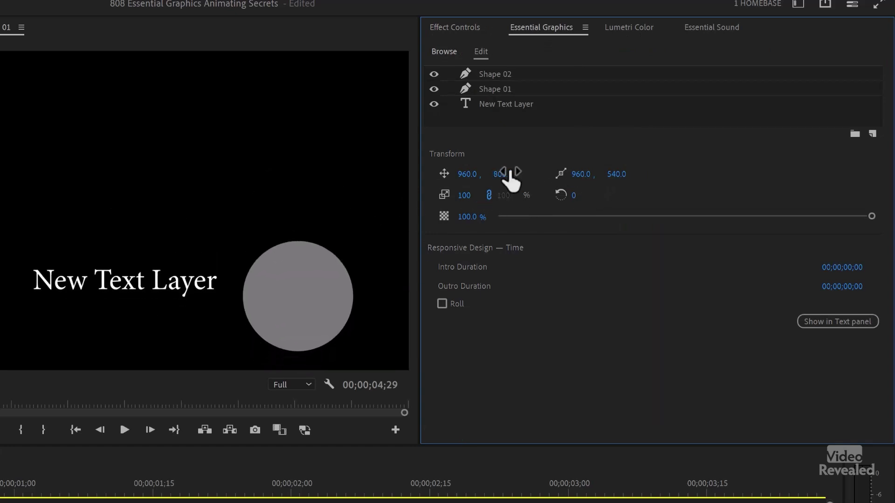
pyautogui.hotkey('ctrl', 'z')
pyautogui.click(490, 102)
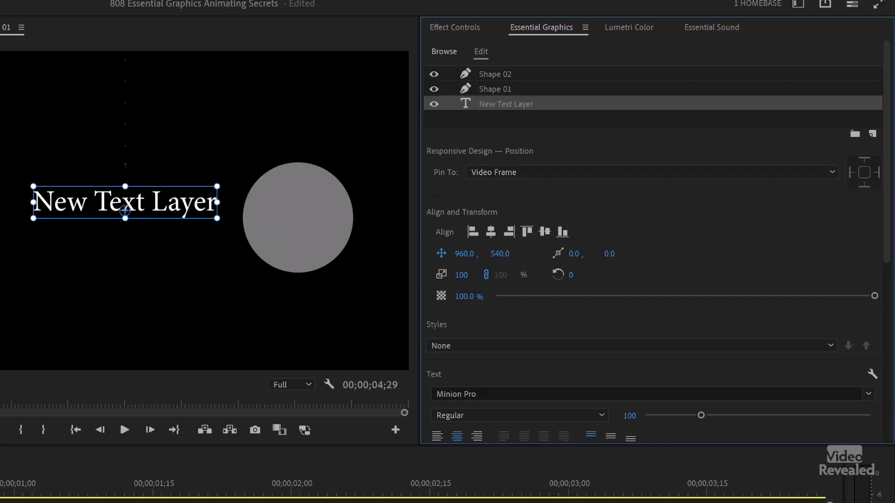
pyautogui.moveTo(500, 254); pyautogui.dragTo(522, 254)
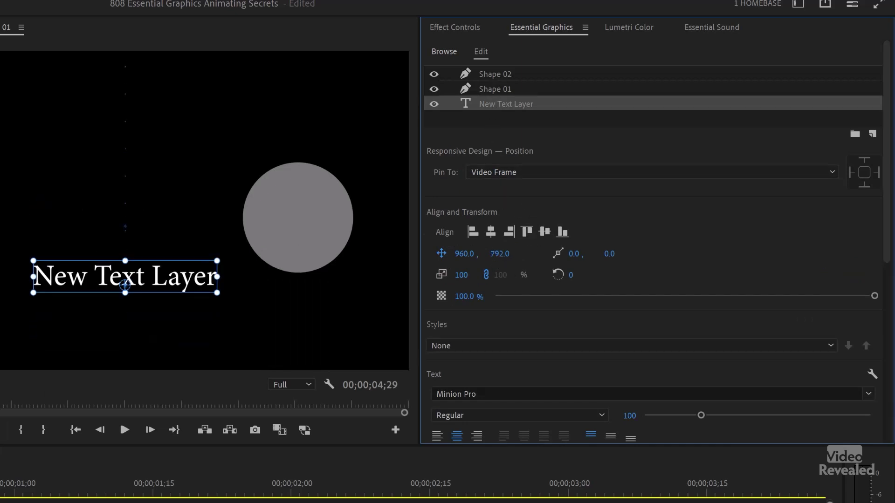